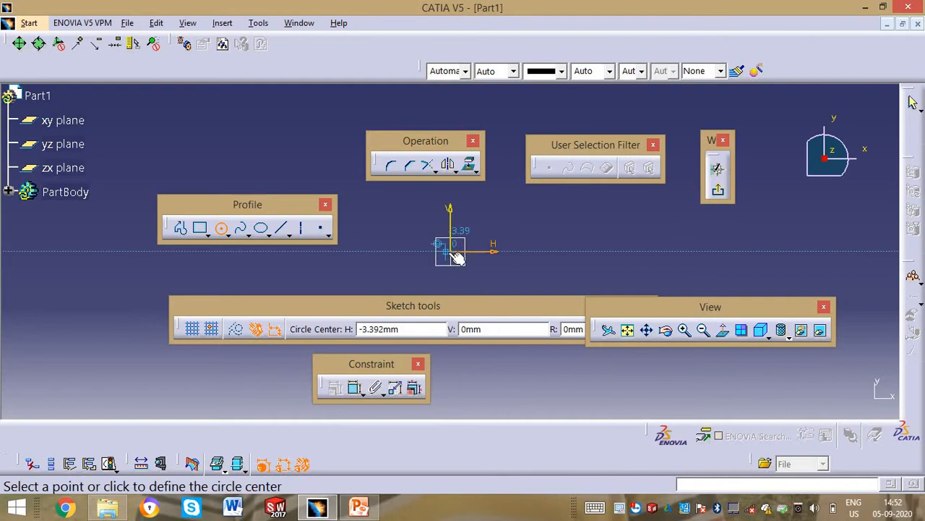
Step: Sketch a circle centred on the origin in the xy plane and finish the sketch
click(453, 252)
click(480, 265)
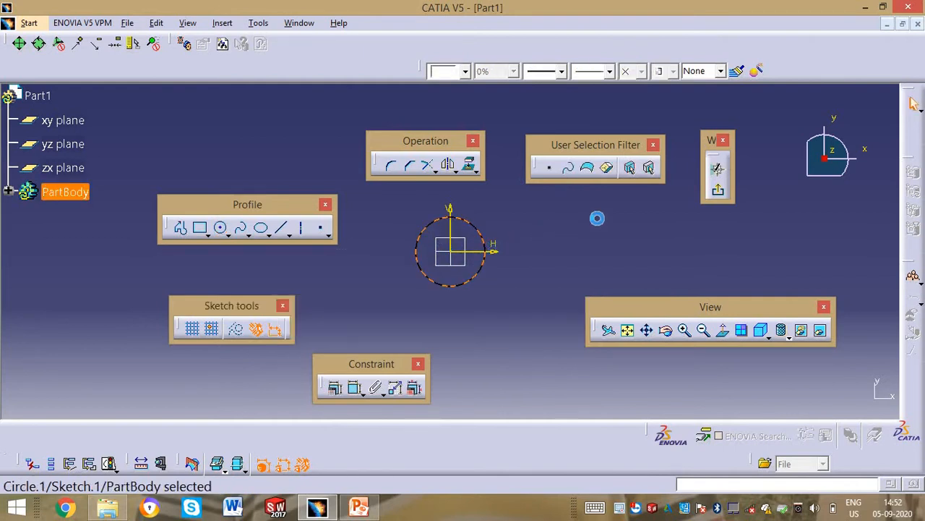
click(717, 191)
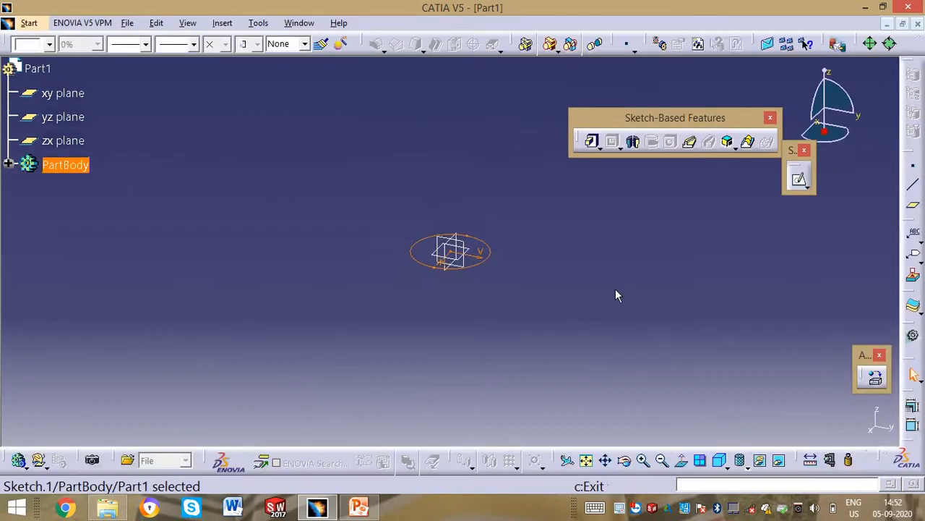
Step: Sketch an S-shaped spline on the yz plane from the origin to about H 135 mm, V 240 mm, and finish the sketch
click(799, 180)
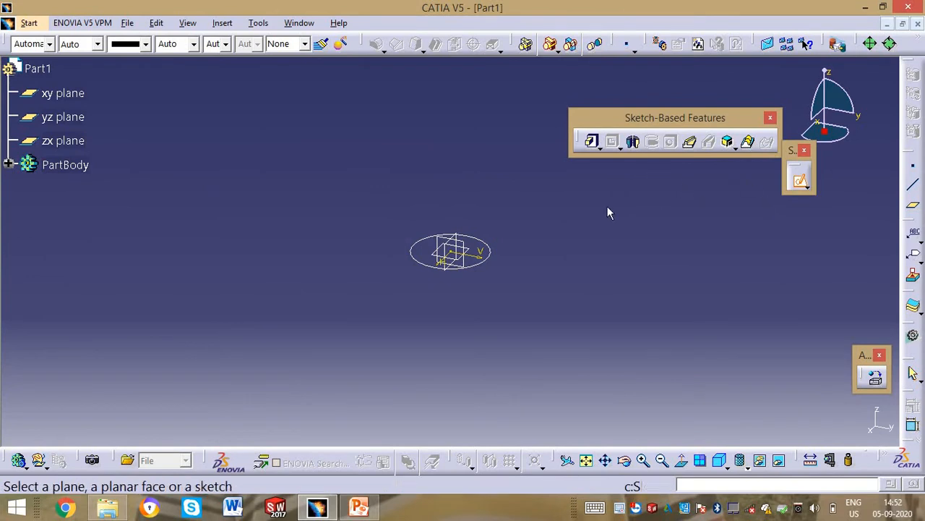
click(462, 248)
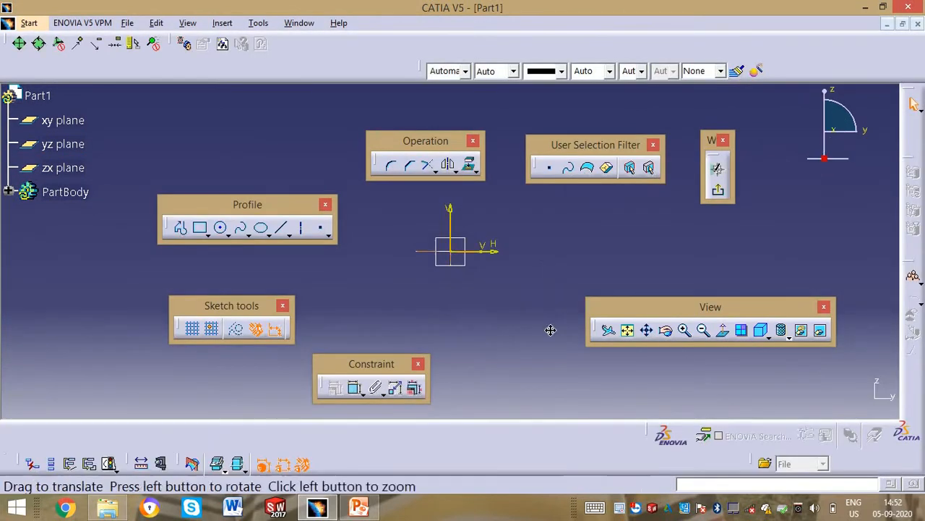
middle_drag(550, 330, 458, 286)
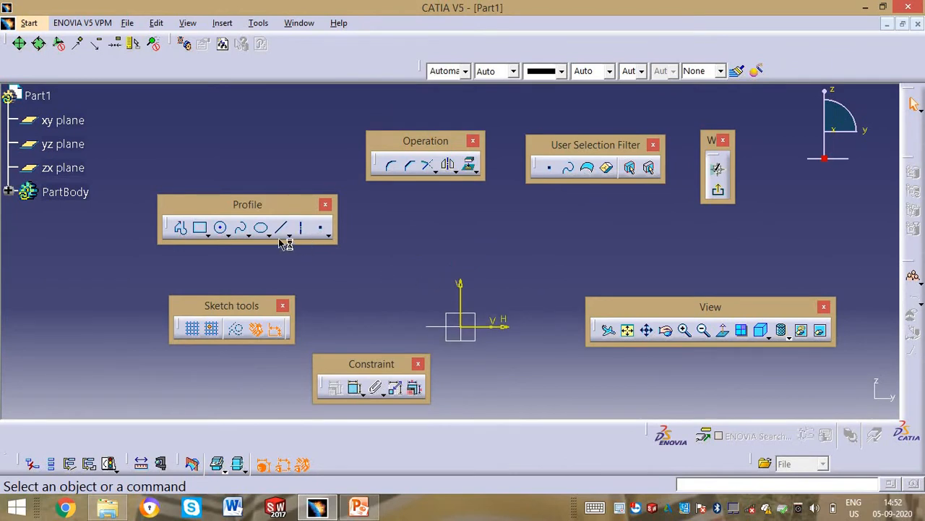
click(240, 229)
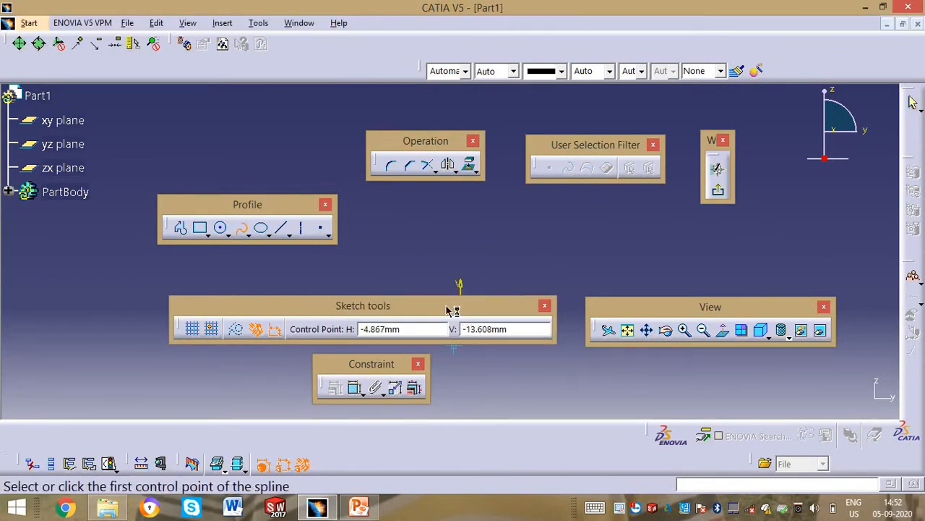
mouse_move(448, 311)
mouse_down()
mouse_move(22, 325)
mouse_move(231, 328)
mouse_up()
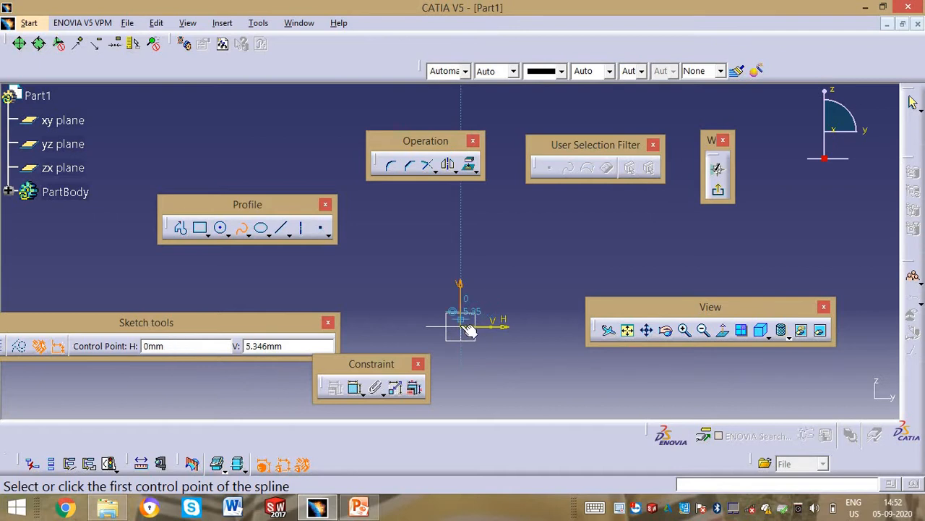
click(468, 329)
middle_drag(480, 256, 480, 293)
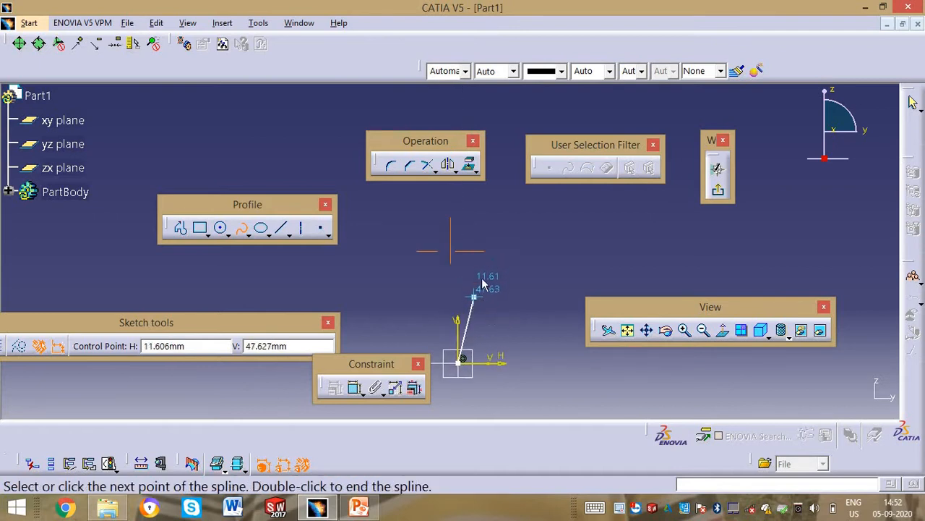
click(495, 252)
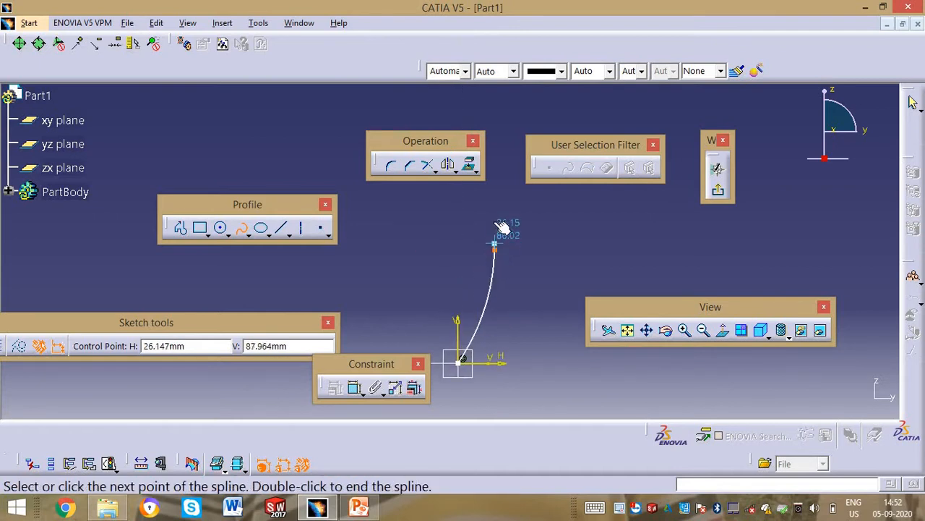
middle_click(440, 196)
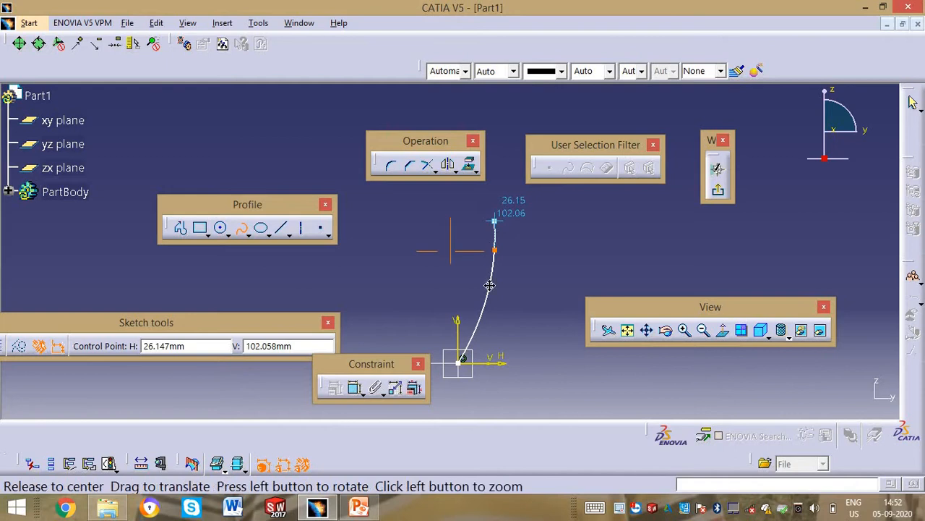
click(492, 215)
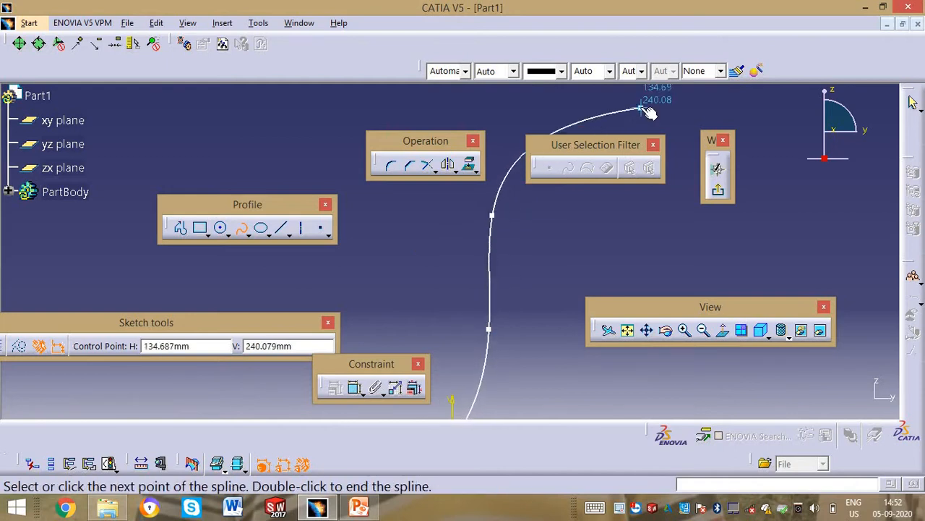
click(719, 188)
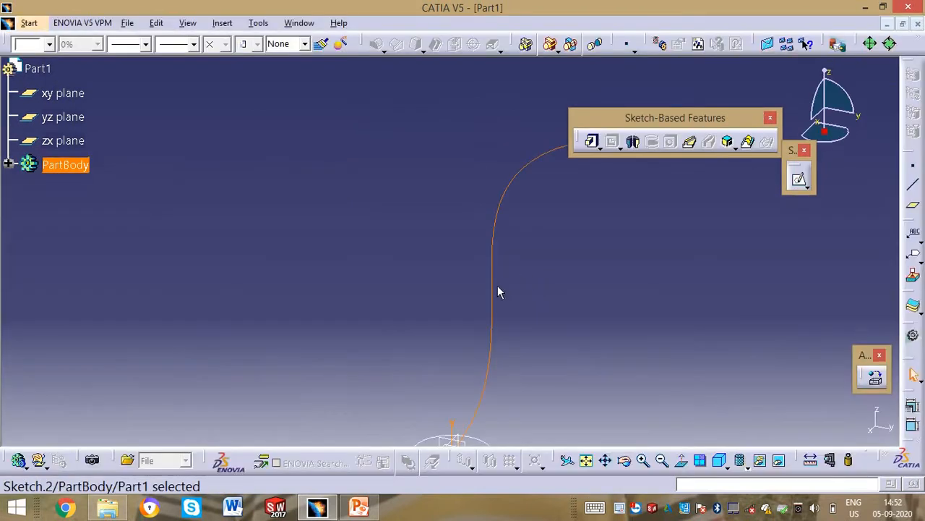
Step: Create a rib with the circle as profile and the spline as center curve, using Keep angle profile control
middle_drag(450, 282, 428, 197)
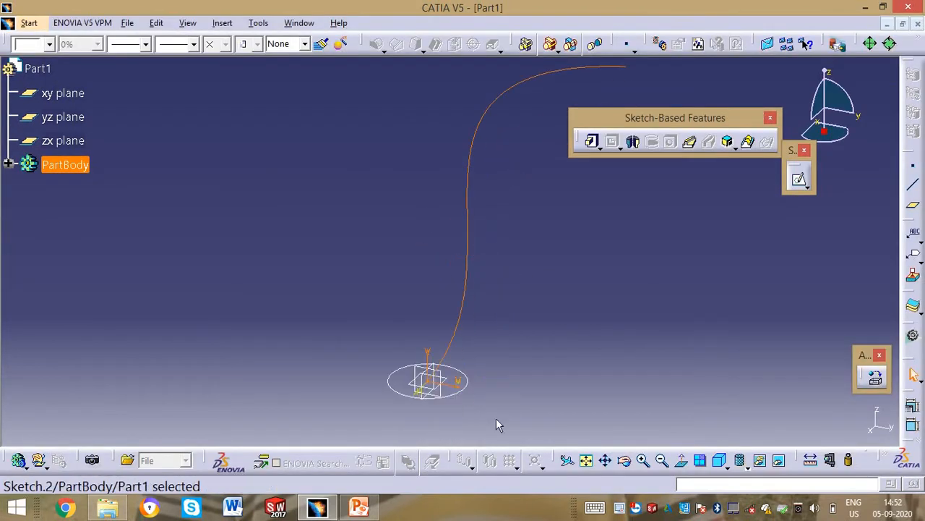
click(585, 460)
click(467, 287)
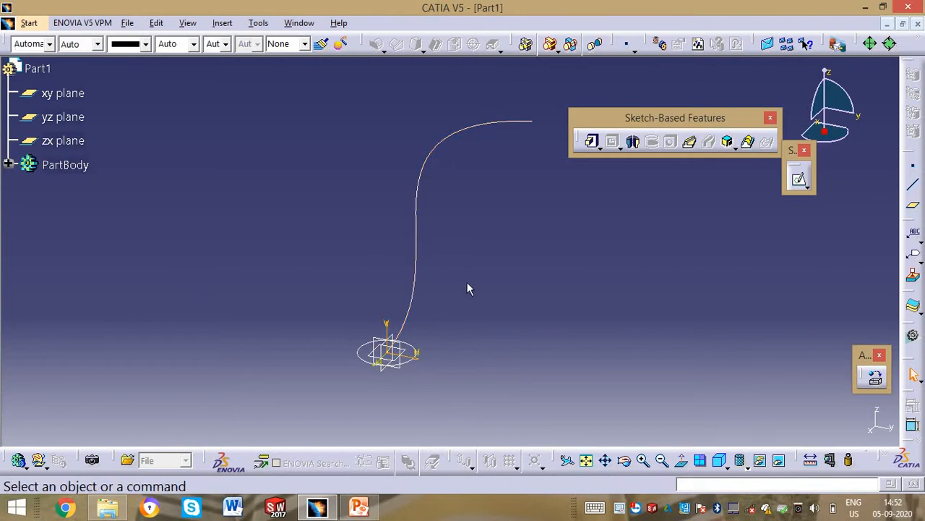
click(693, 144)
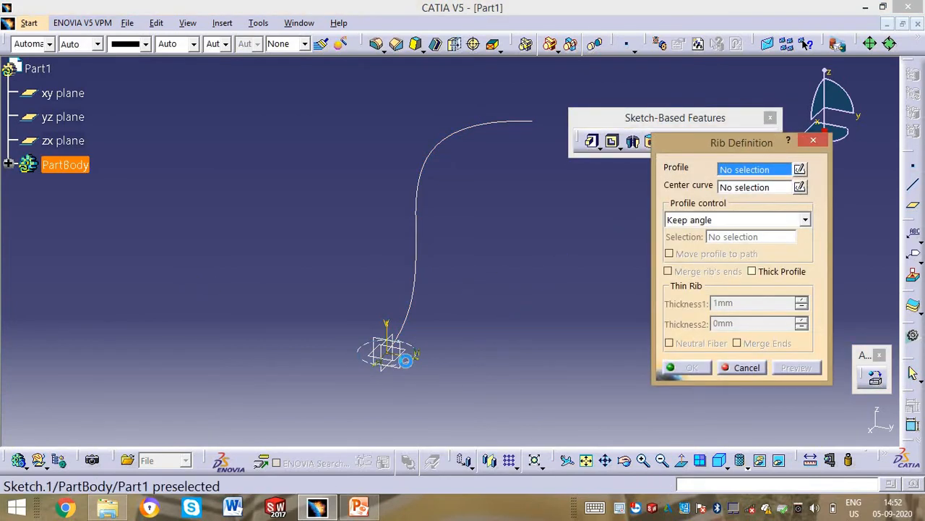
click(406, 360)
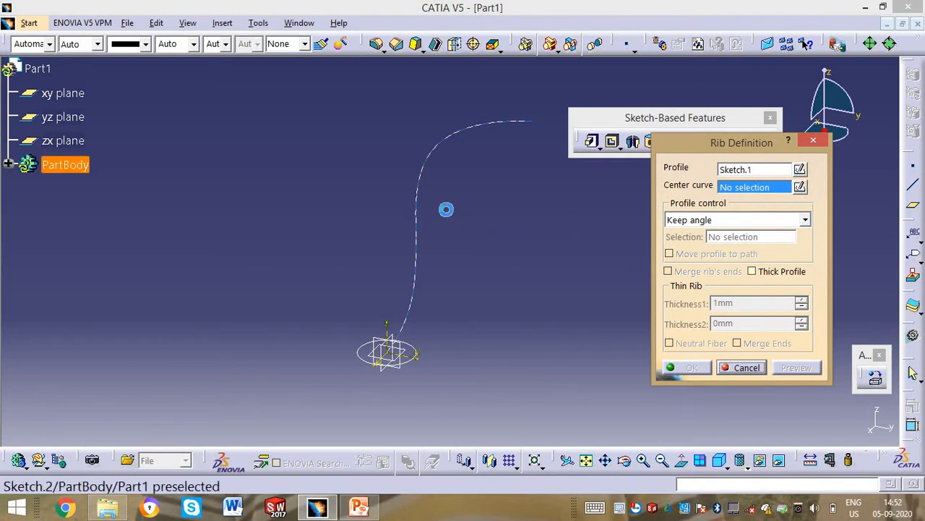
click(446, 209)
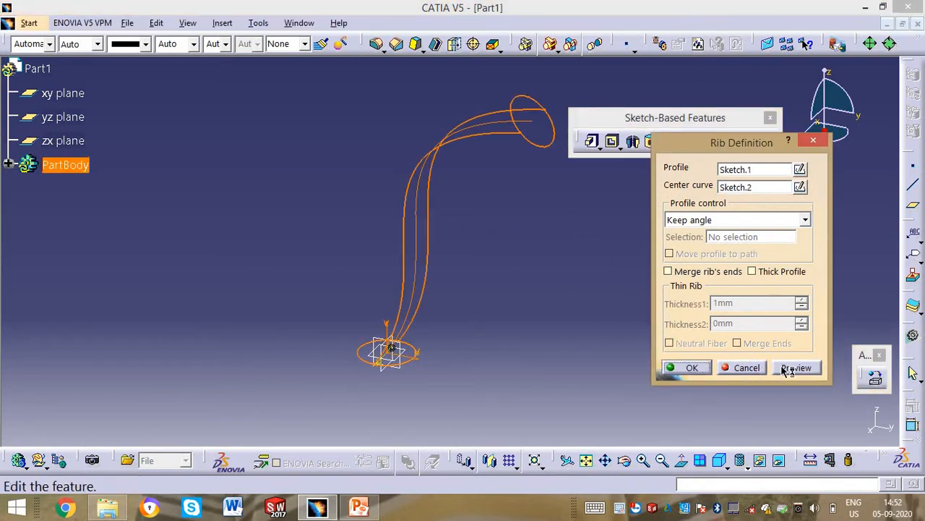
click(790, 368)
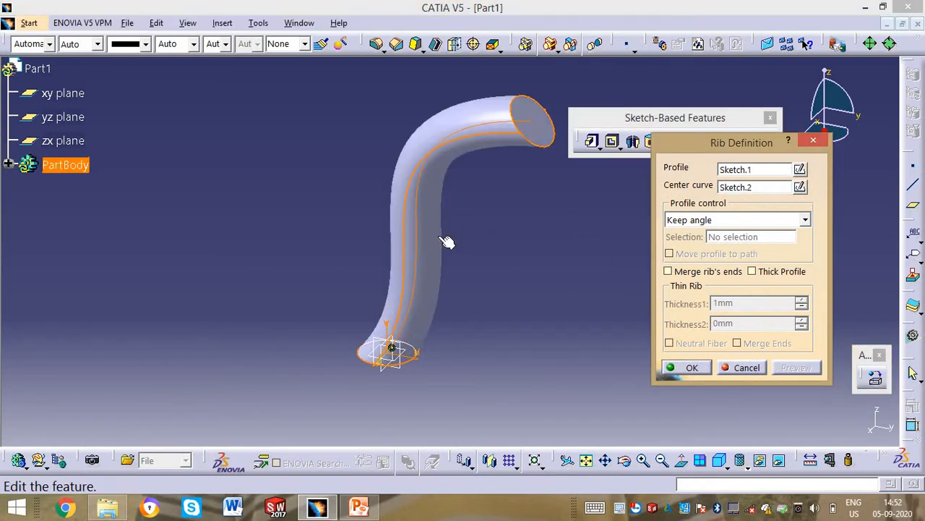
middle_drag(439, 242, 337, 350)
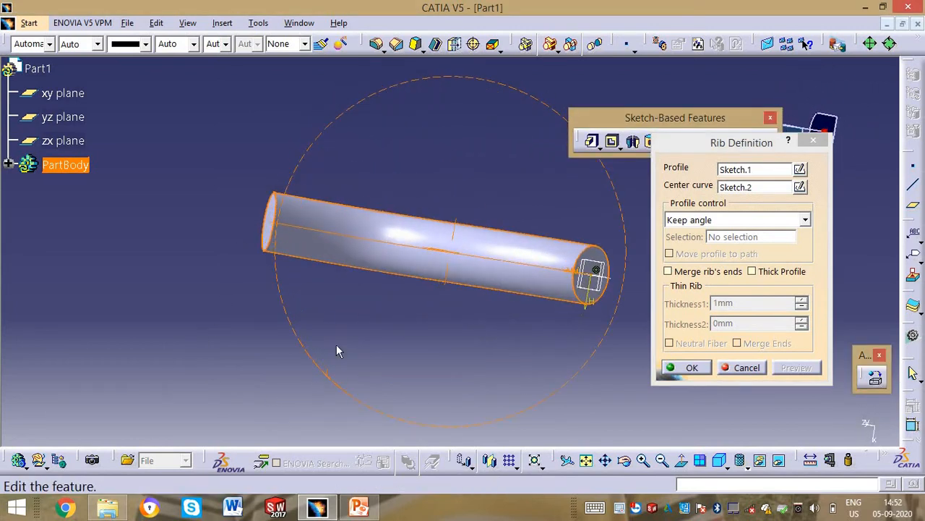
click(681, 365)
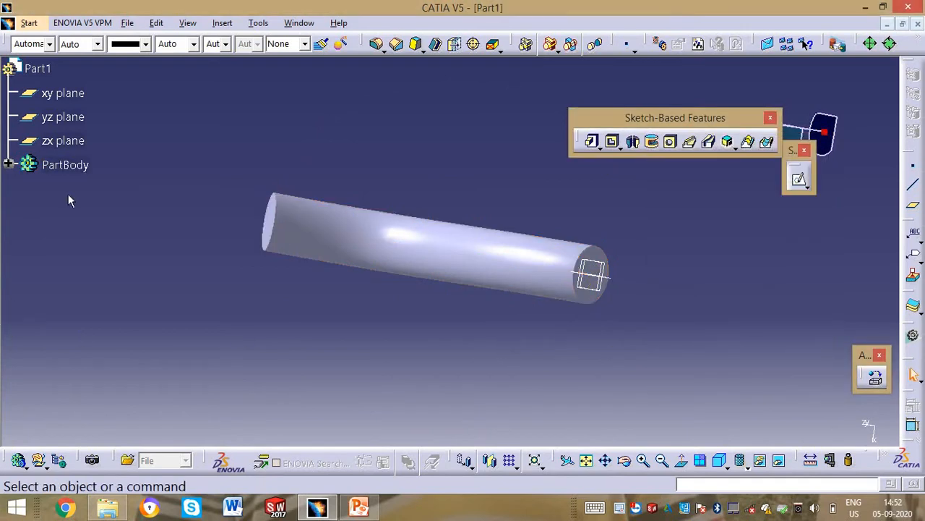
Step: Make the rib hollow by enabling Thick Profile with Thickness1 set to 2 mm
click(8, 165)
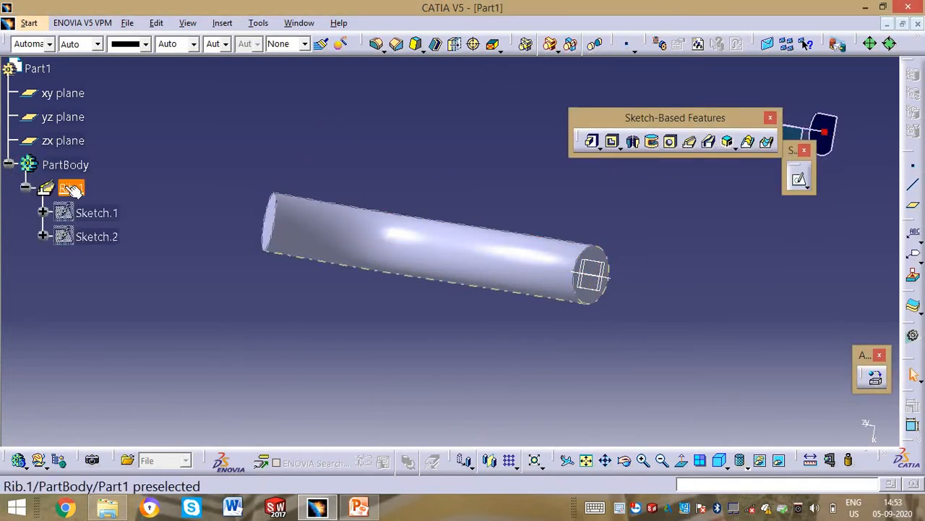
double_click(71, 187)
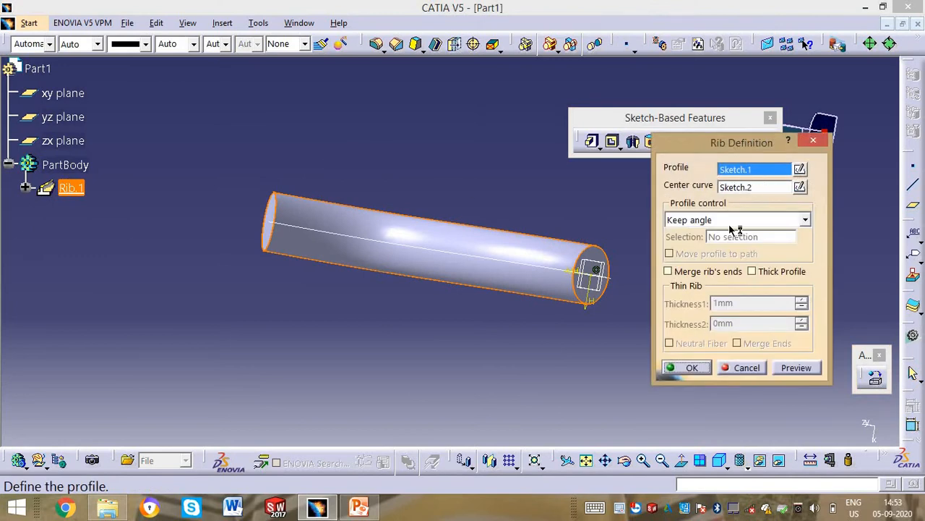
click(752, 272)
click(736, 299)
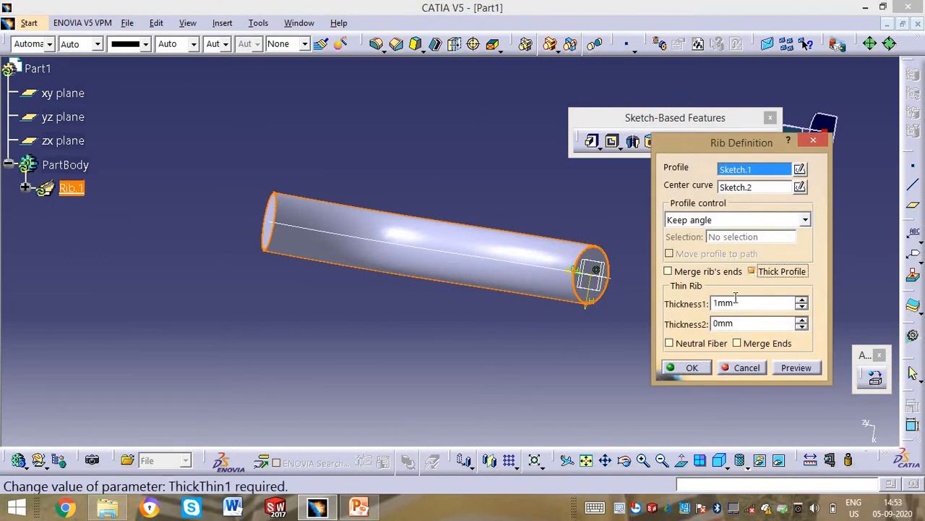
drag(614, 301, 613, 301)
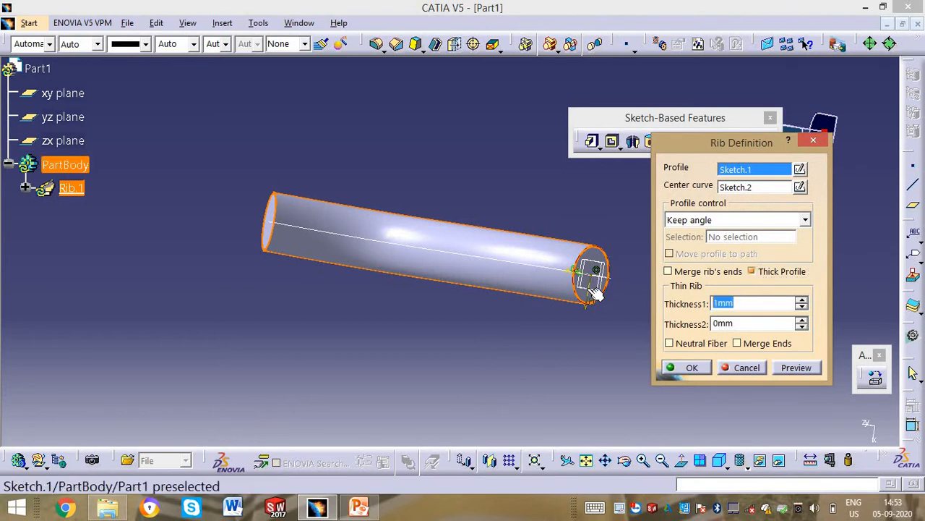
text(2)
click(796, 368)
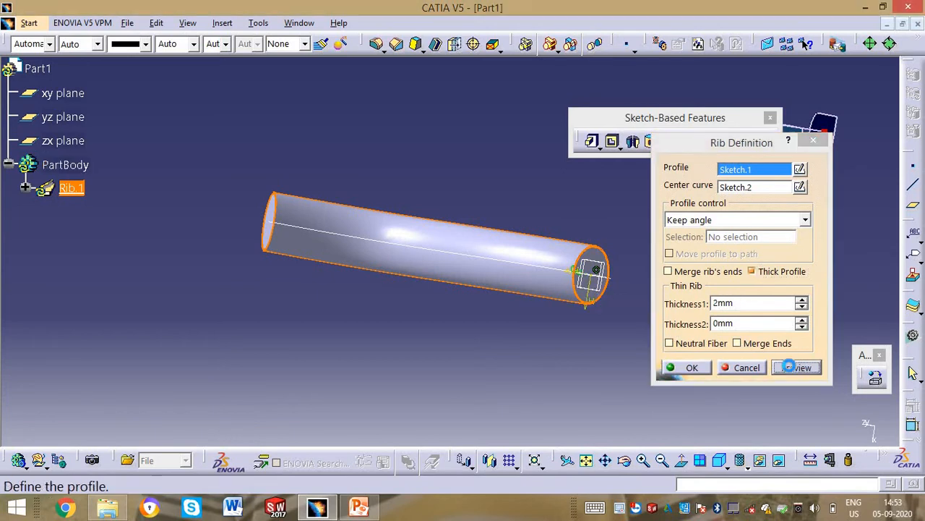
middle_drag(504, 249, 437, 276)
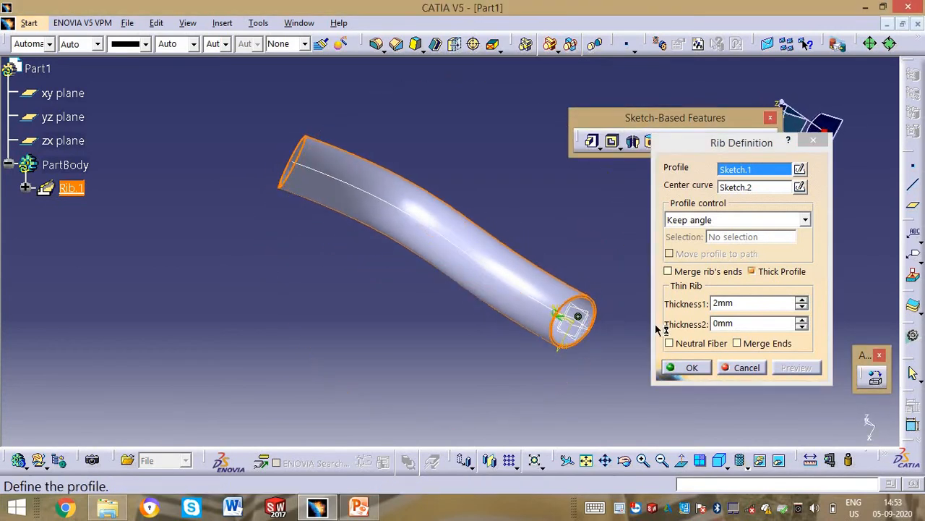
click(693, 369)
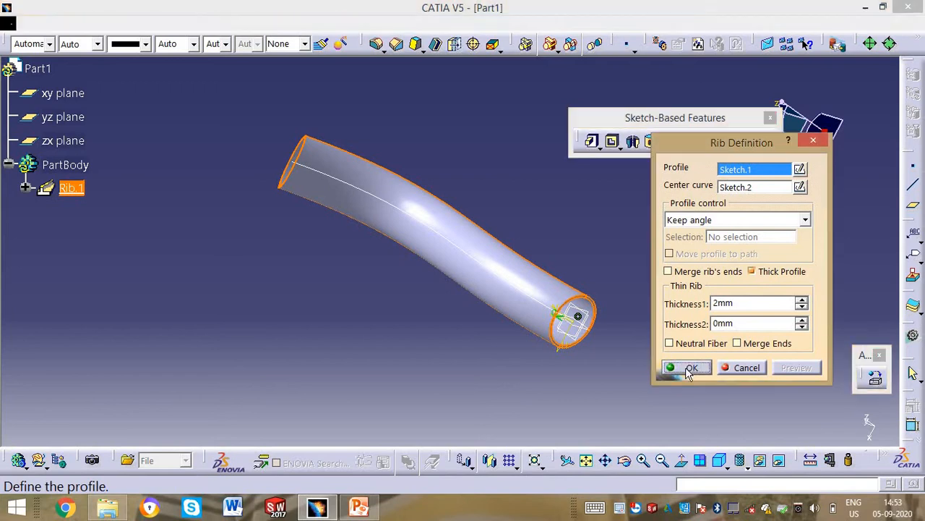
Step: Fit the whole part in view and switch its display to Wireframe (NHR)
click(591, 462)
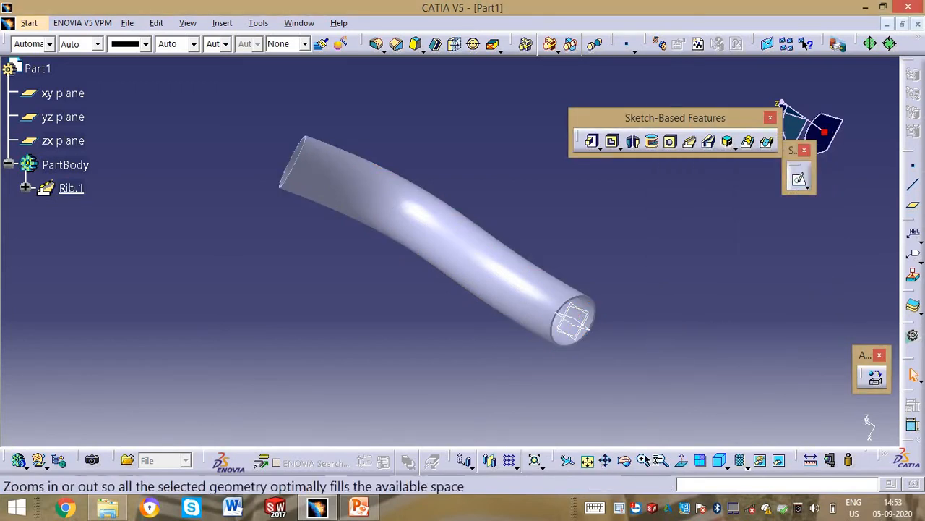
click(594, 467)
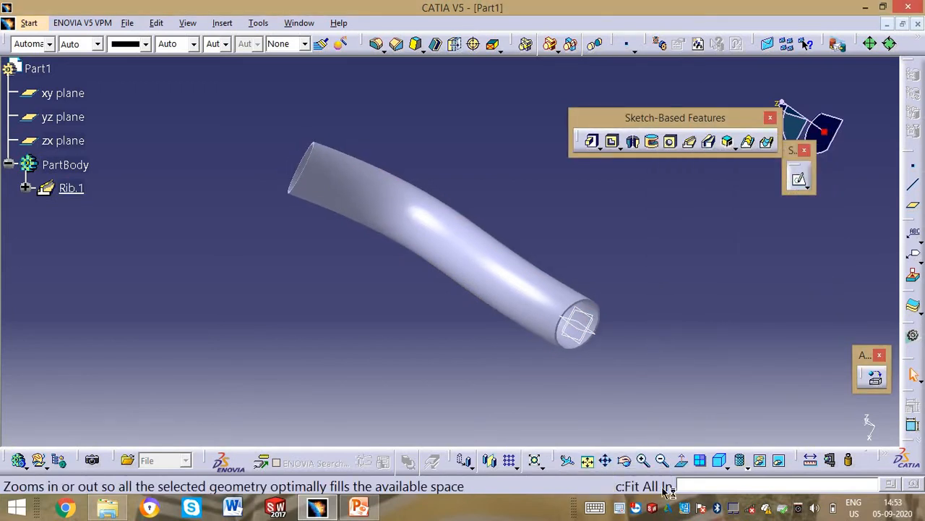
click(747, 468)
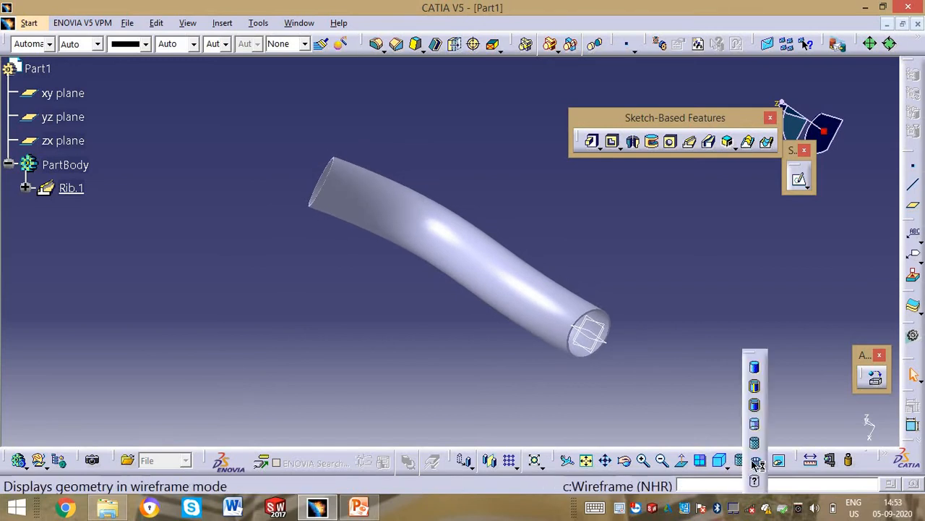
click(756, 464)
middle_drag(528, 260, 315, 322)
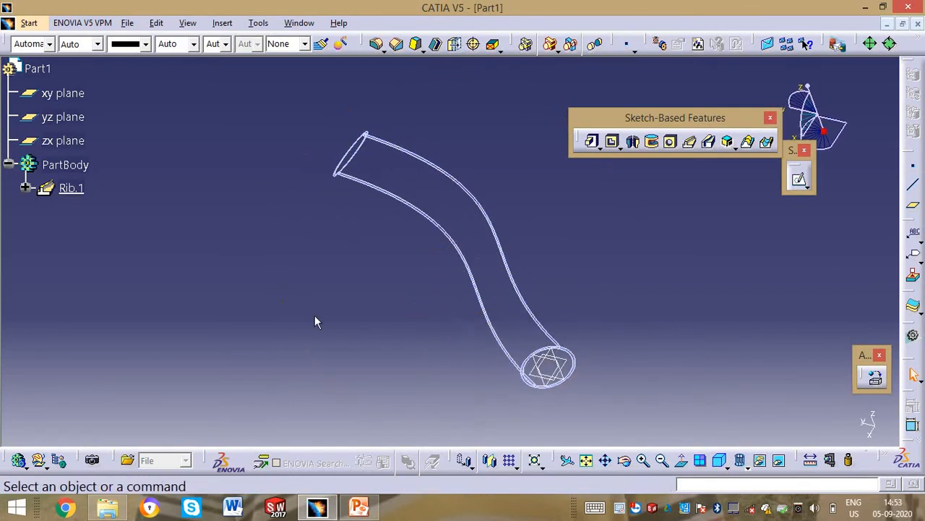
Step: Edit the rib to set Thickness2 of its thick profile to 2 mm
double_click(71, 188)
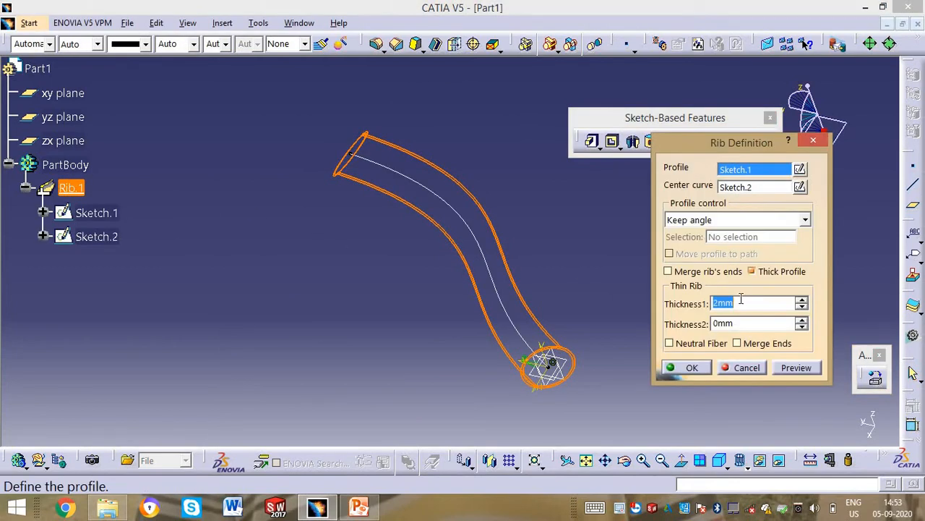
key(Tab)
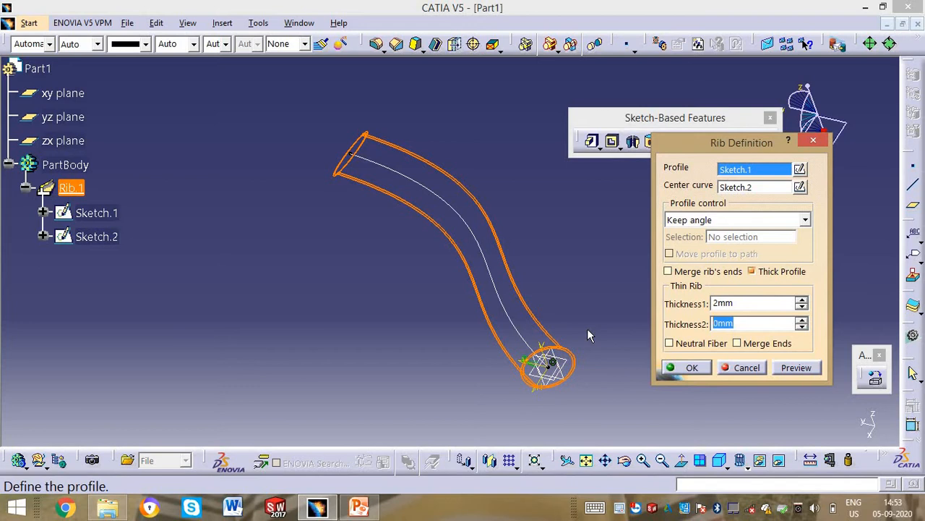
text(2)
click(788, 367)
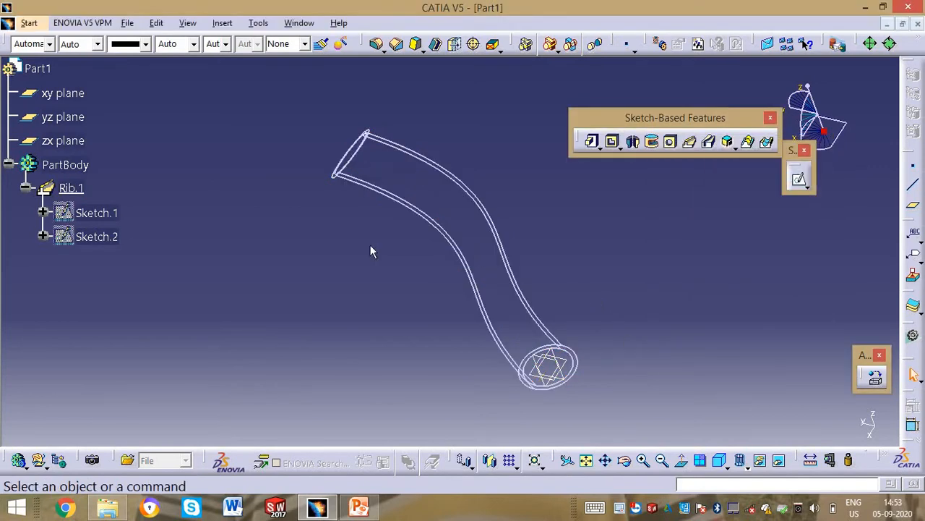
Step: Edit the rib to set Thickness2 of its thick profile to 0 mm and preview the wall
double_click(70, 187)
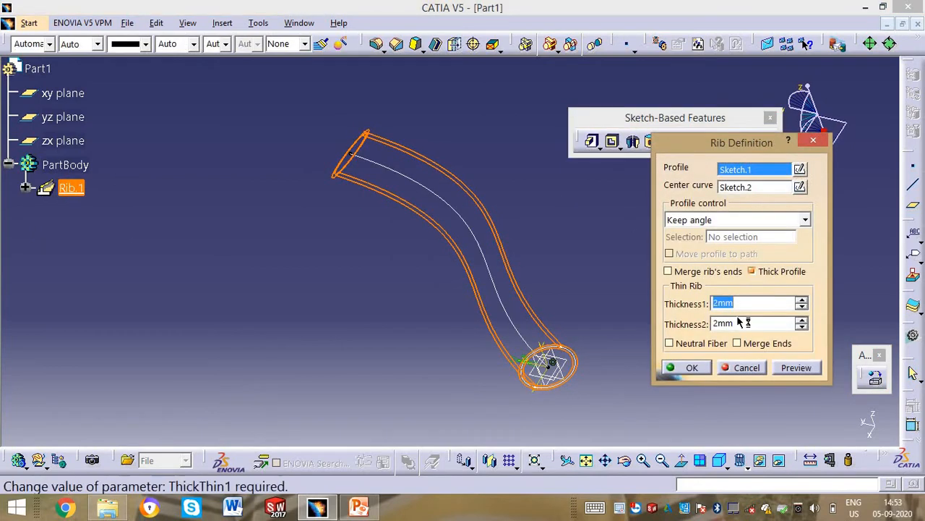
click(738, 323)
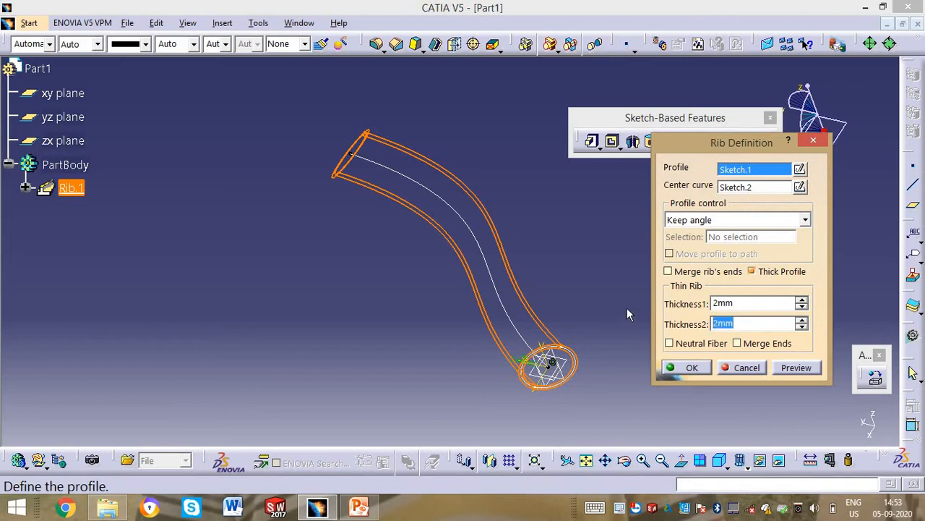
text(0)
click(786, 368)
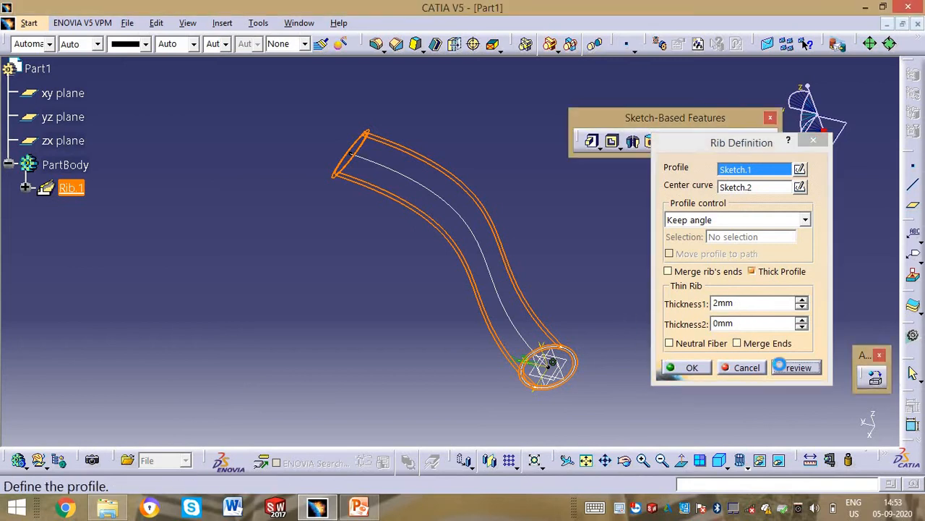
Step: Set the rib's Thickness1 to 0 mm and Thickness2 to 2 mm, and apply the edit
click(745, 305)
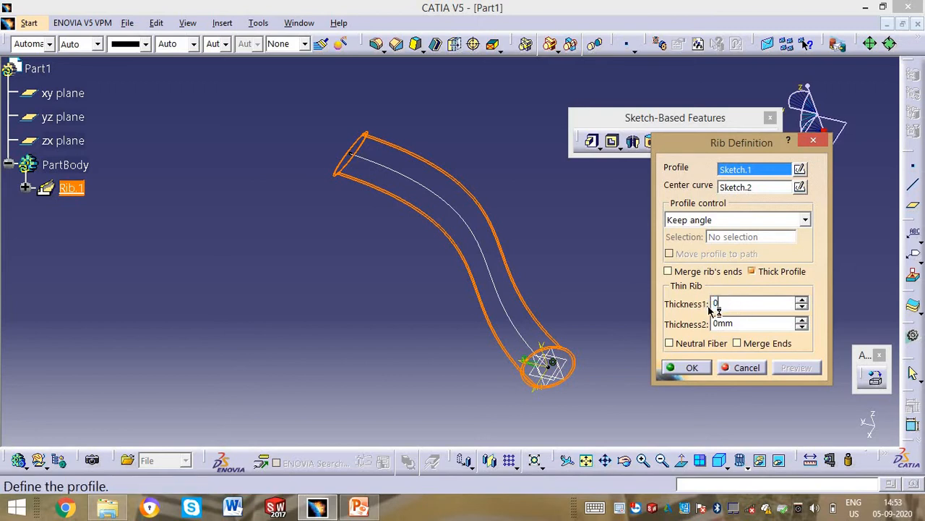
click(573, 292)
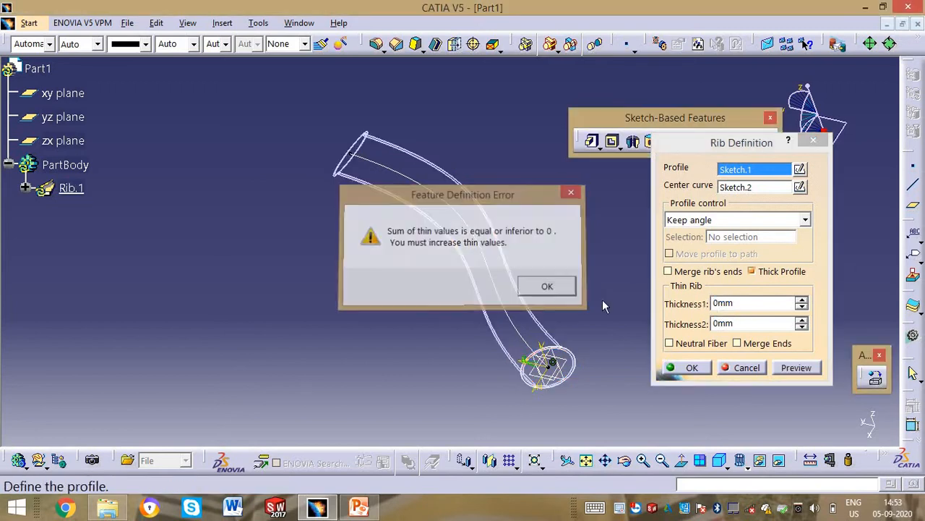
drag(733, 324, 664, 334)
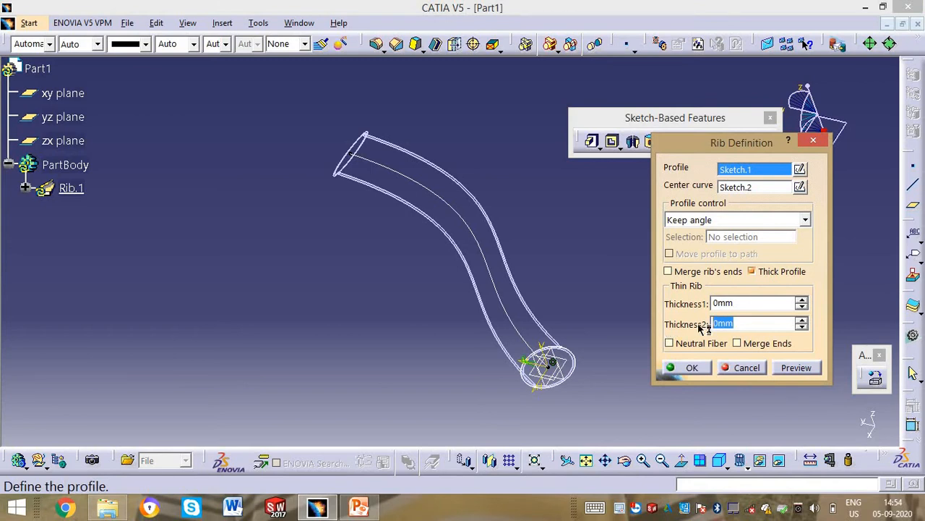
text(2)
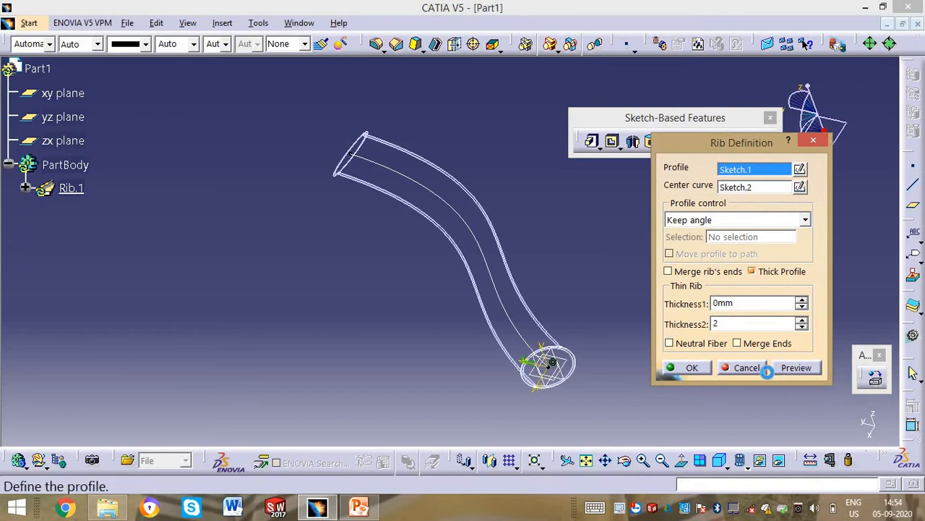
click(688, 368)
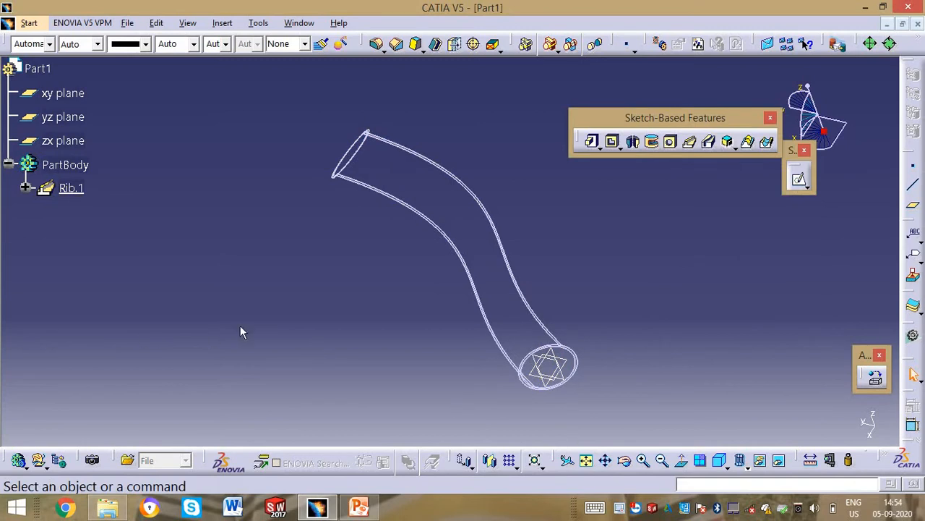
Step: Edit the rib's thick profile to use Neutral Fiber with Thickness1 set to 2 mm
double_click(71, 188)
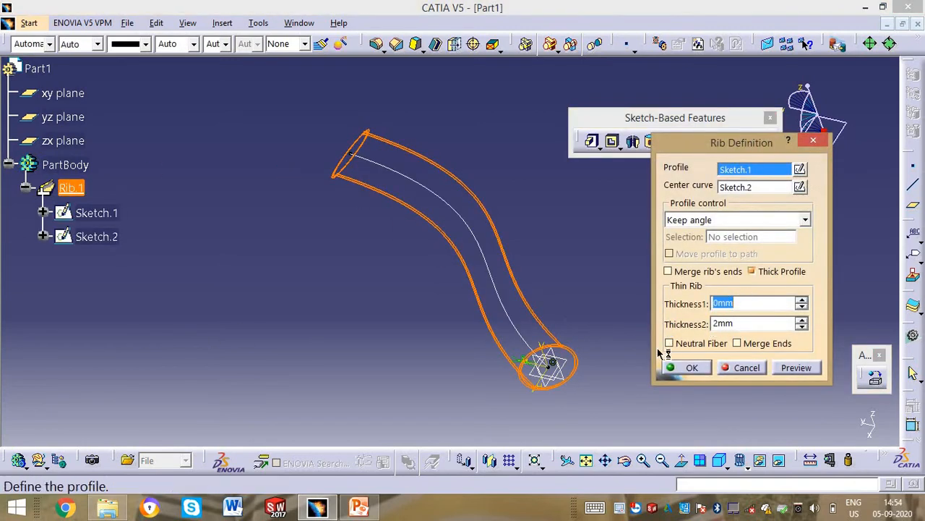
click(669, 344)
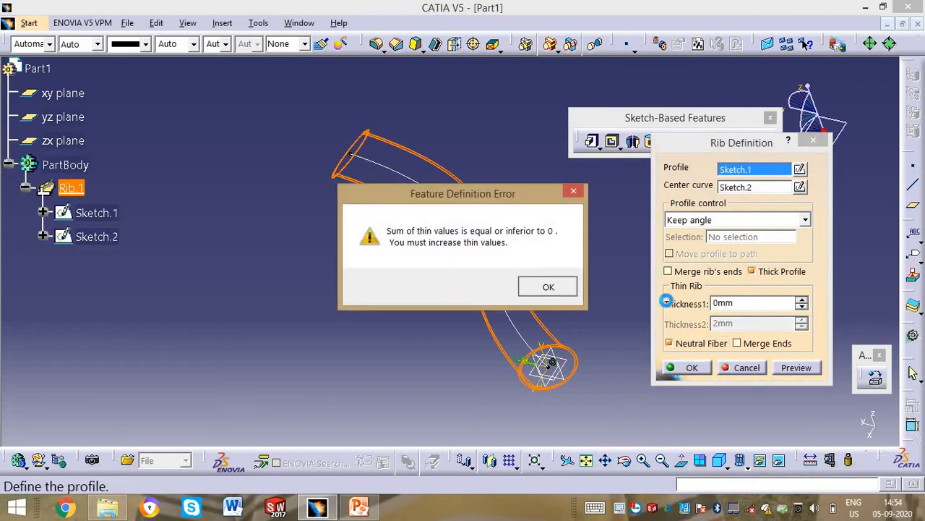
key(Return)
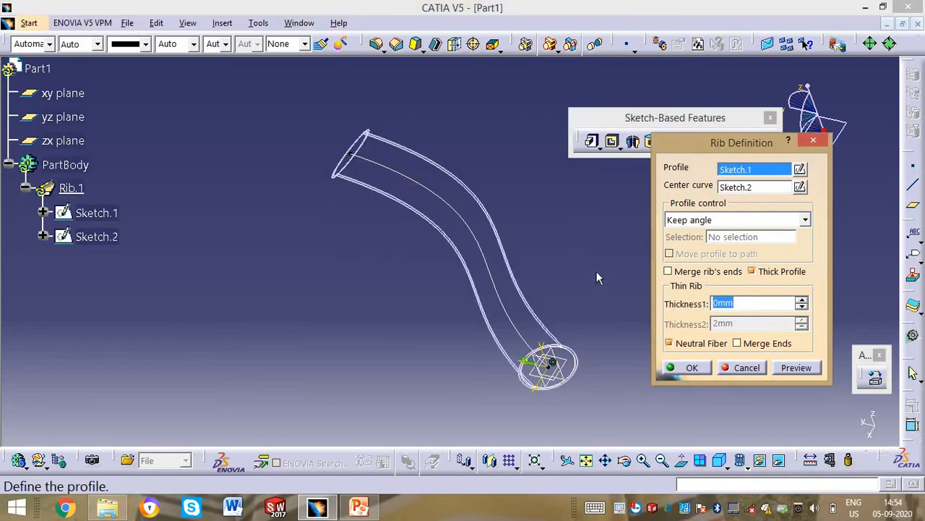
text(2)
click(783, 370)
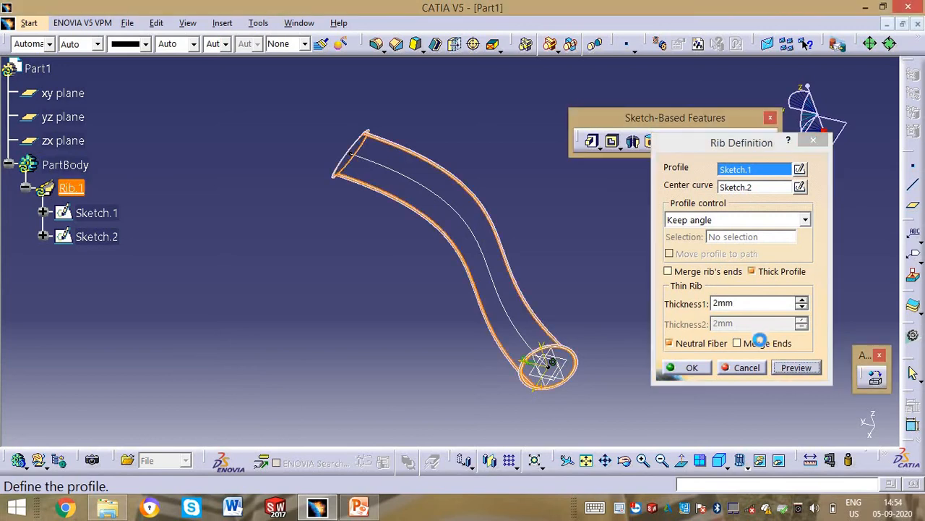
click(688, 367)
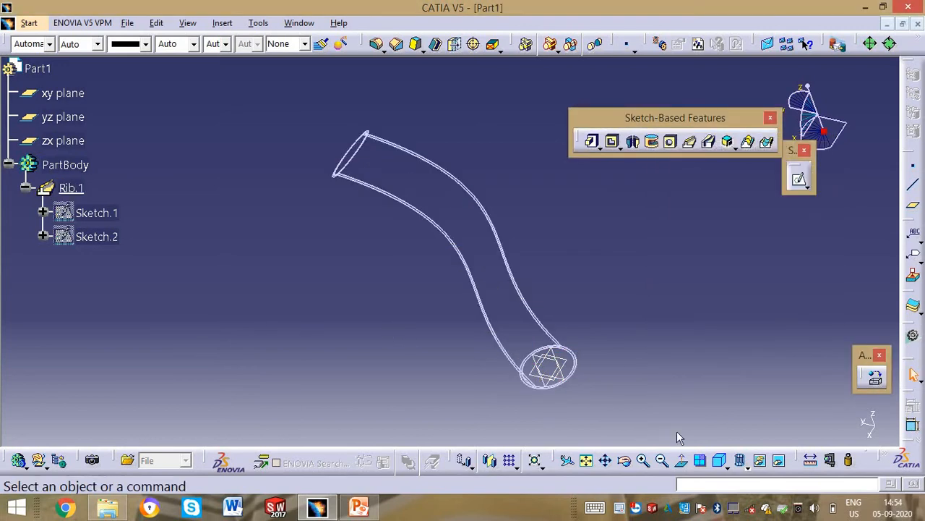
Step: Switch the part display to Shading with Edges and inspect the hollow pipe
click(738, 457)
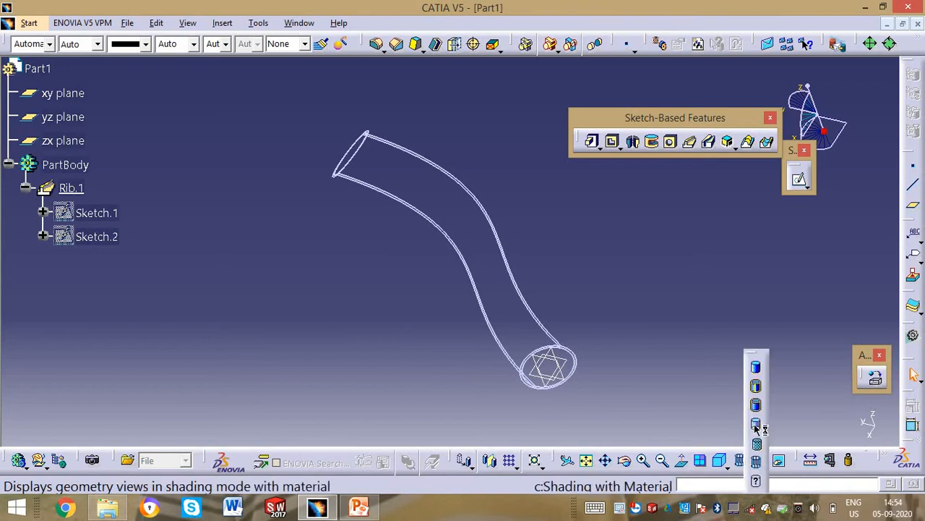
click(757, 388)
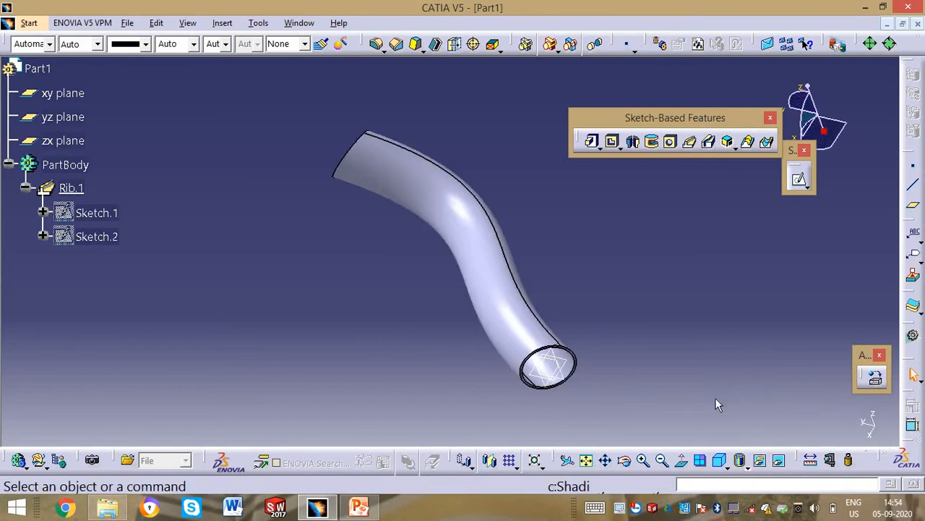
mouse_move(447, 186)
middle_down()
mouse_move(545, 371)
mouse_move(475, 337)
mouse_move(332, 315)
mouse_move(363, 295)
mouse_move(187, 204)
mouse_move(250, 173)
mouse_move(535, 276)
mouse_move(589, 178)
mouse_move(622, 243)
mouse_move(444, 223)
mouse_move(490, 390)
mouse_move(549, 372)
mouse_move(580, 312)
mouse_move(398, 234)
mouse_move(465, 283)
mouse_move(491, 207)
mouse_move(479, 306)
middle_up()
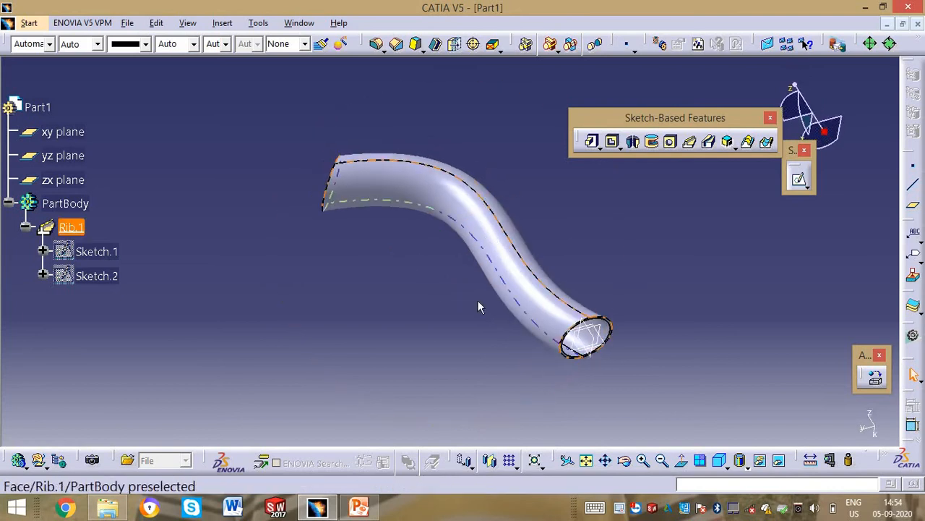
Step: Increase the rib's neutral-fiber wall by setting Thickness1 to 4 mm
double_click(71, 227)
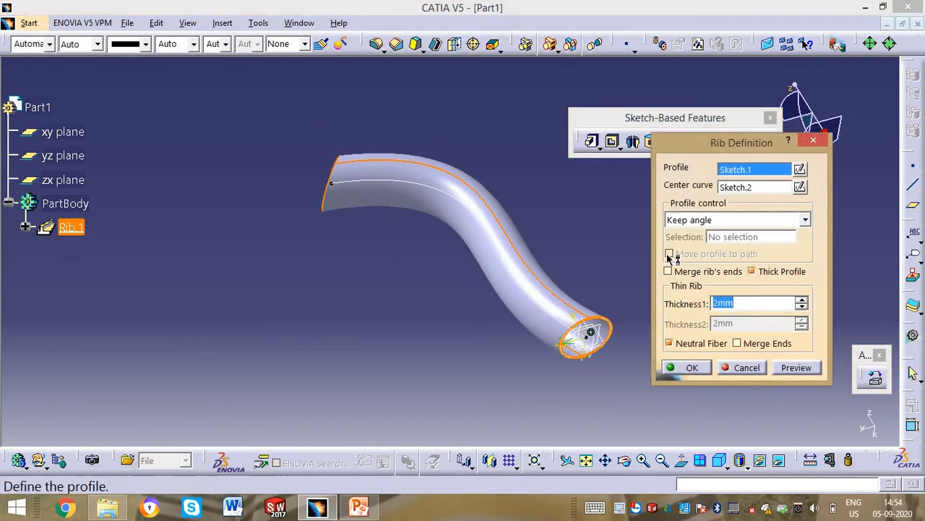
text(4)
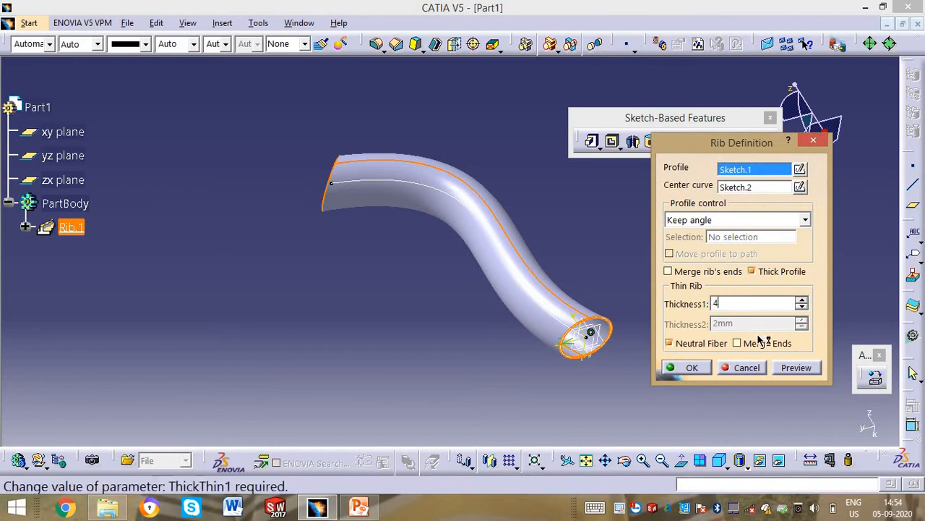
click(783, 369)
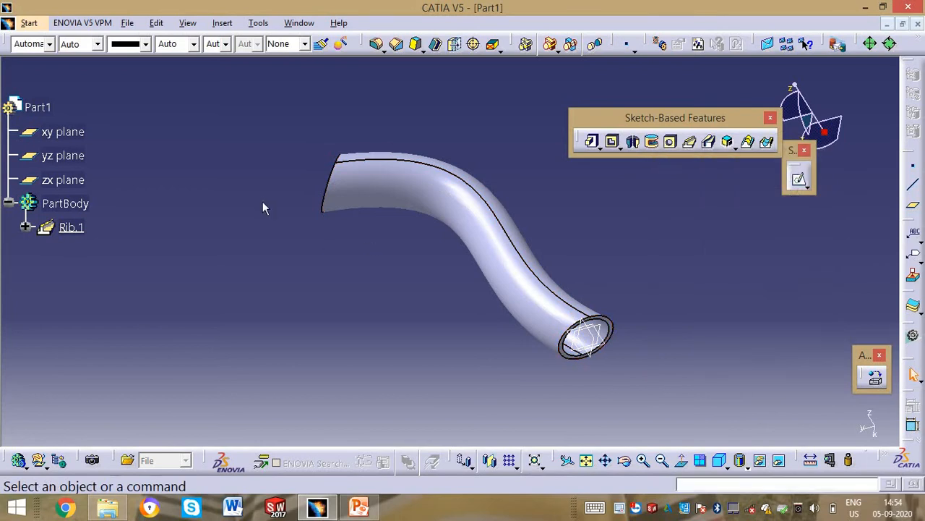
middle_drag(379, 263, 275, 249)
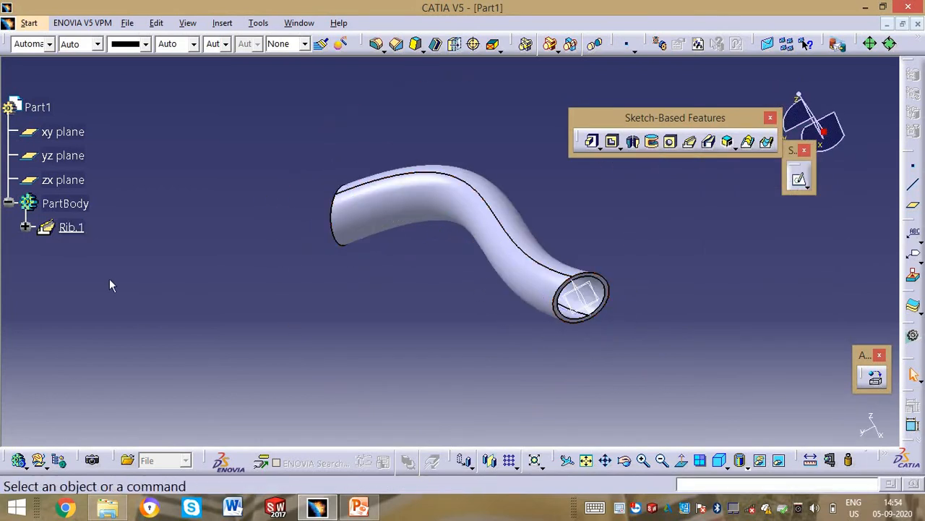
Step: Edit the rib to turn off Thick Profile and make the pipe solid
double_click(71, 227)
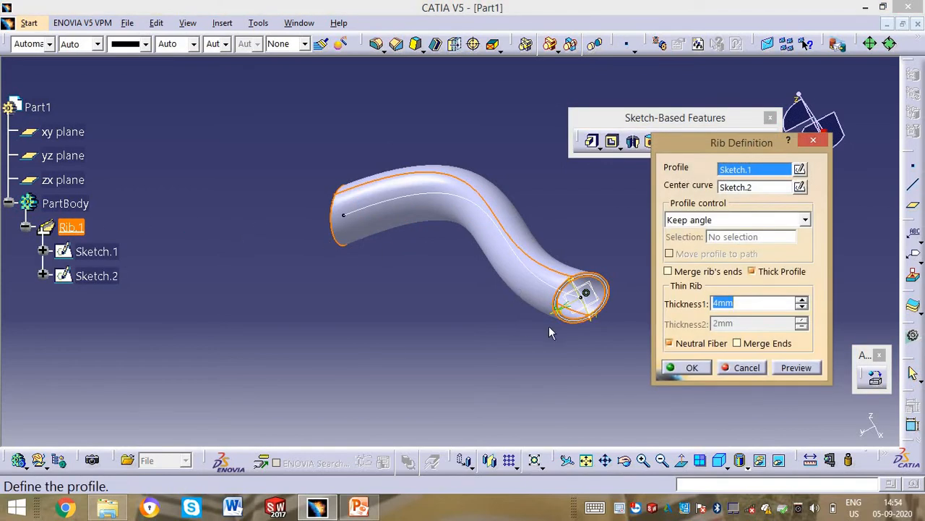
click(743, 371)
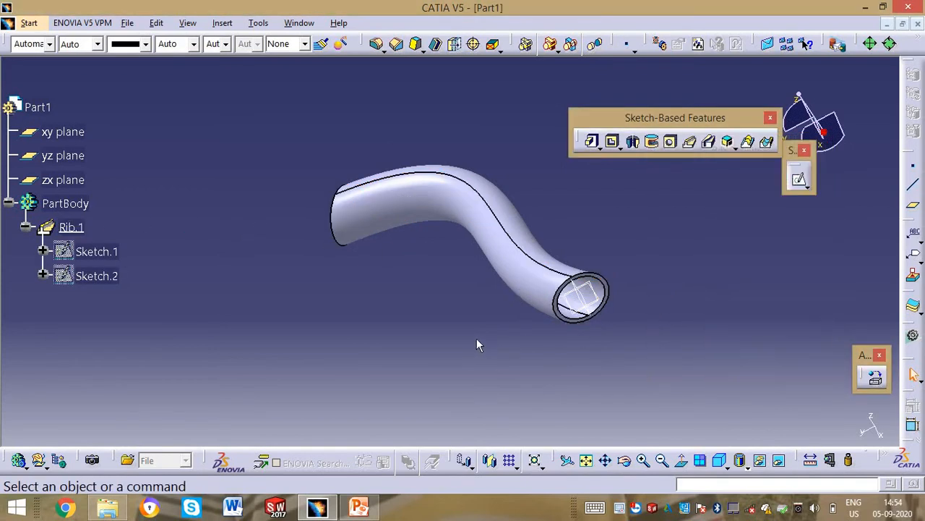
double_click(70, 227)
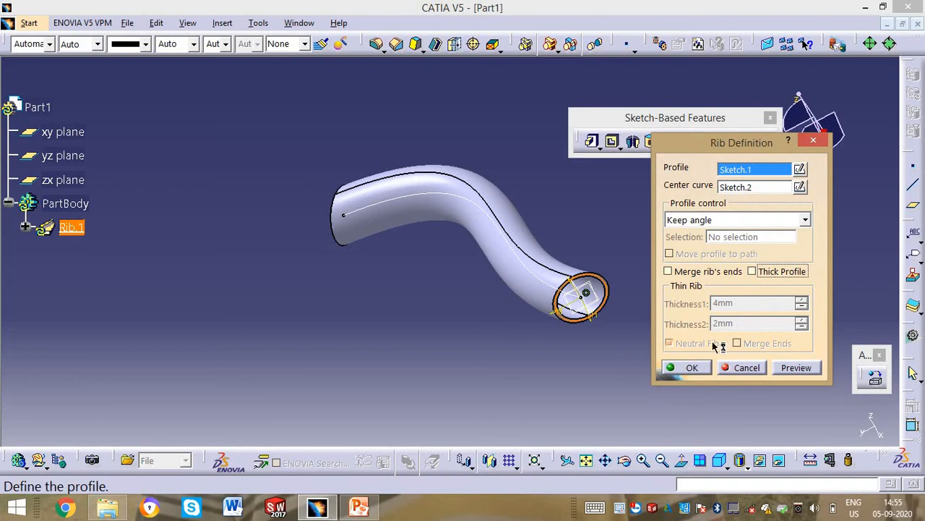
click(694, 367)
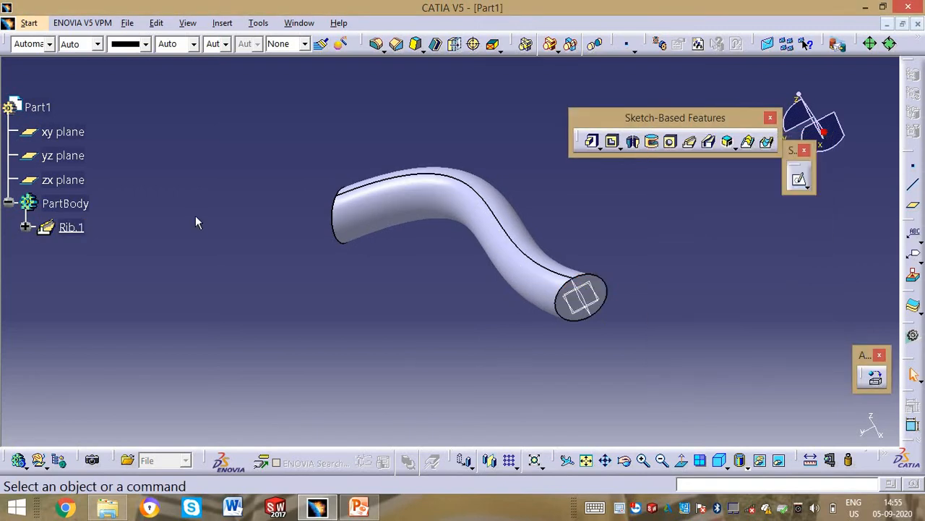
Step: Show the rib's two hidden sketches, the circle profile and the spline center curve
middle_drag(195, 223, 463, 266)
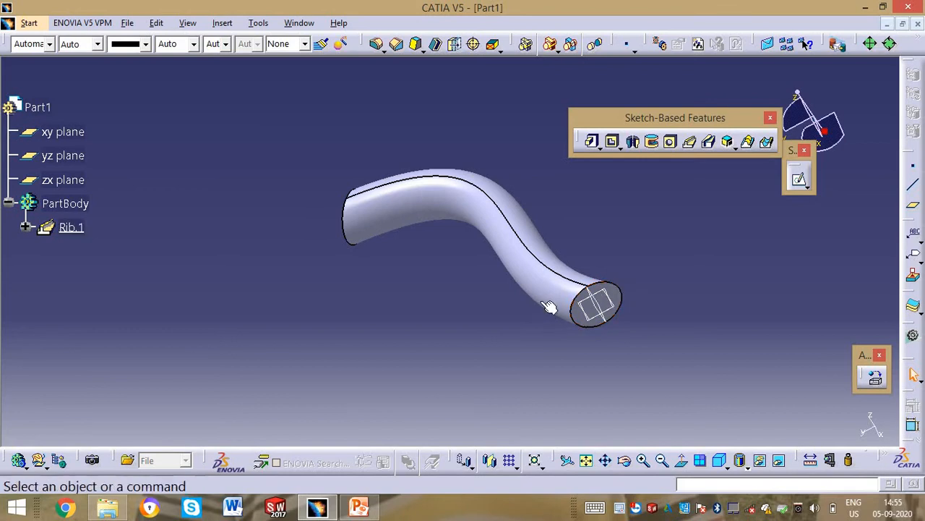
middle_drag(561, 337, 436, 223)
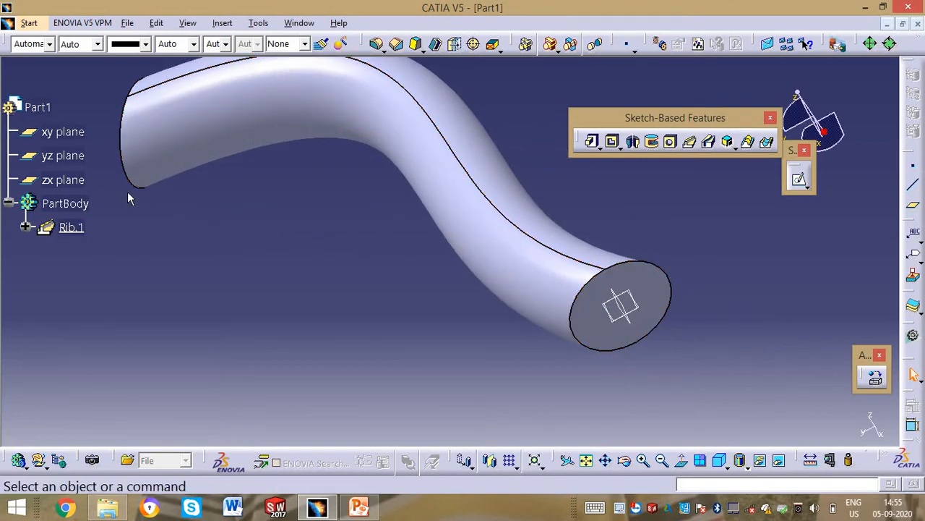
scroll(127, 192, up, 3)
click(29, 349)
click(29, 348)
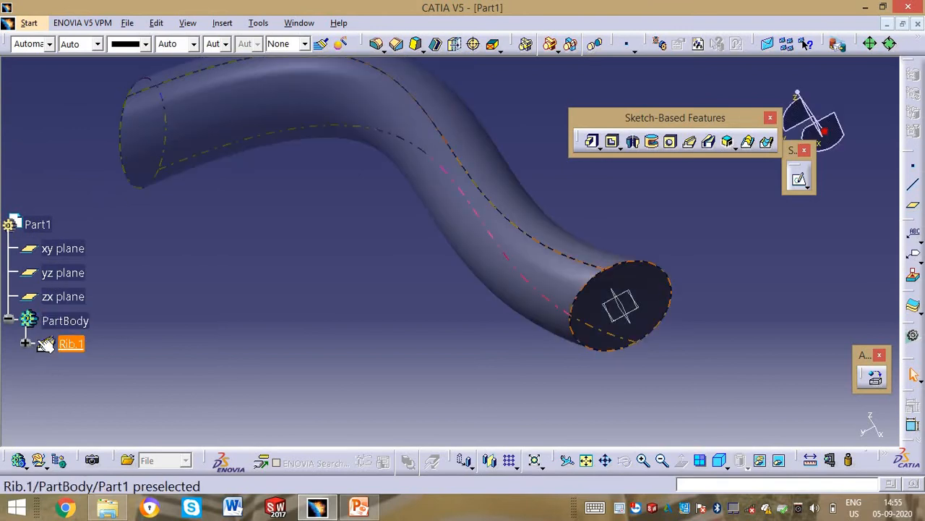
click(26, 345)
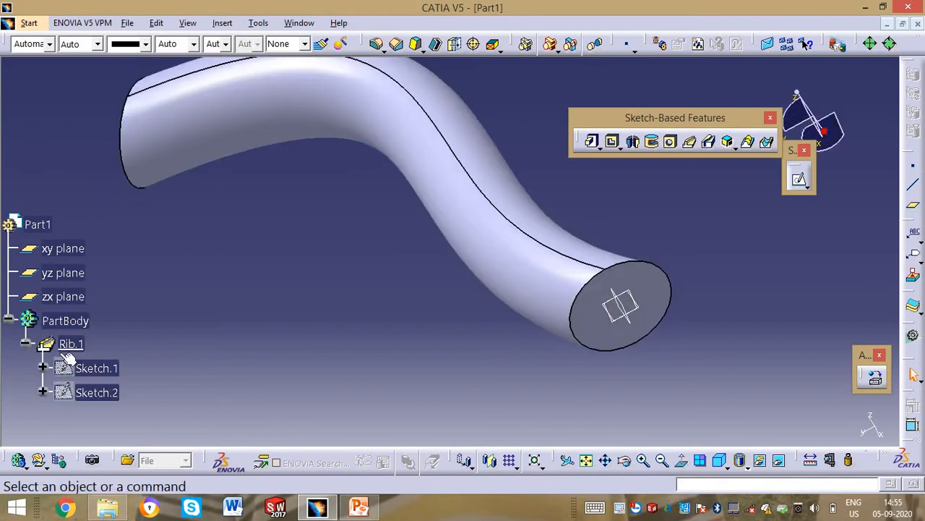
ctrl+click(97, 394)
right_click(97, 394)
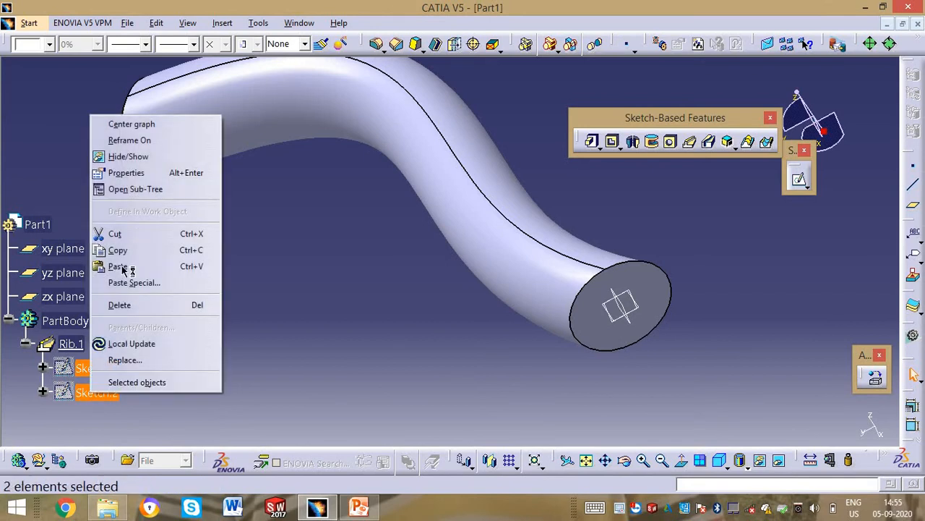
click(138, 156)
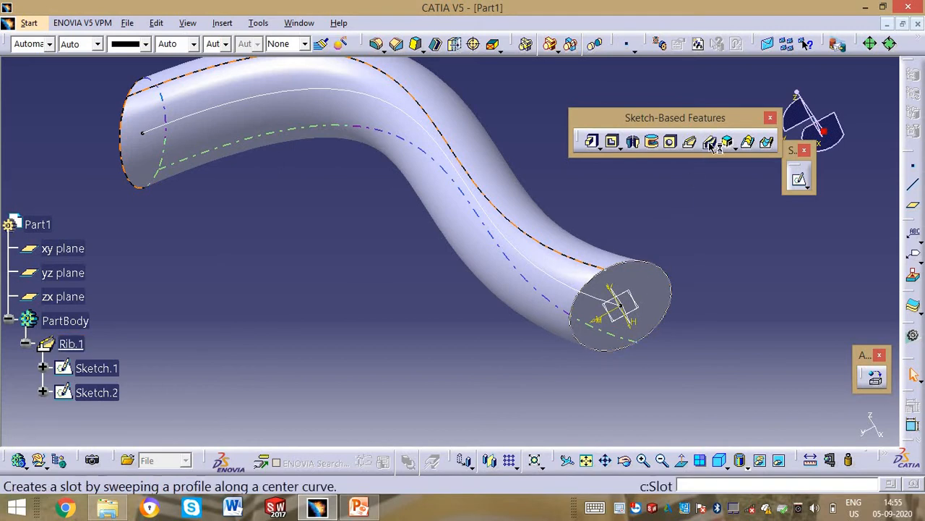
Step: Sketch a circle smaller than the rib's flat end face on that face, centered at the sketch origin, and exit the sketch
click(653, 282)
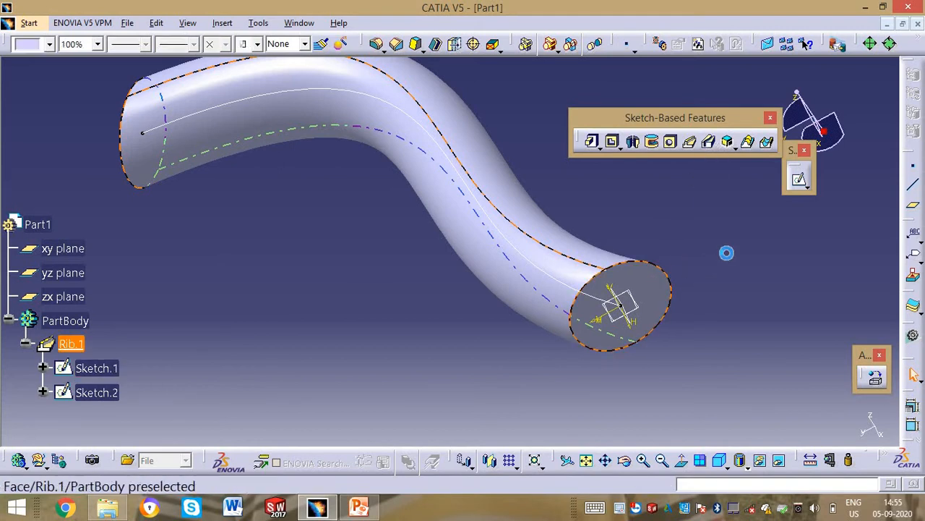
click(800, 181)
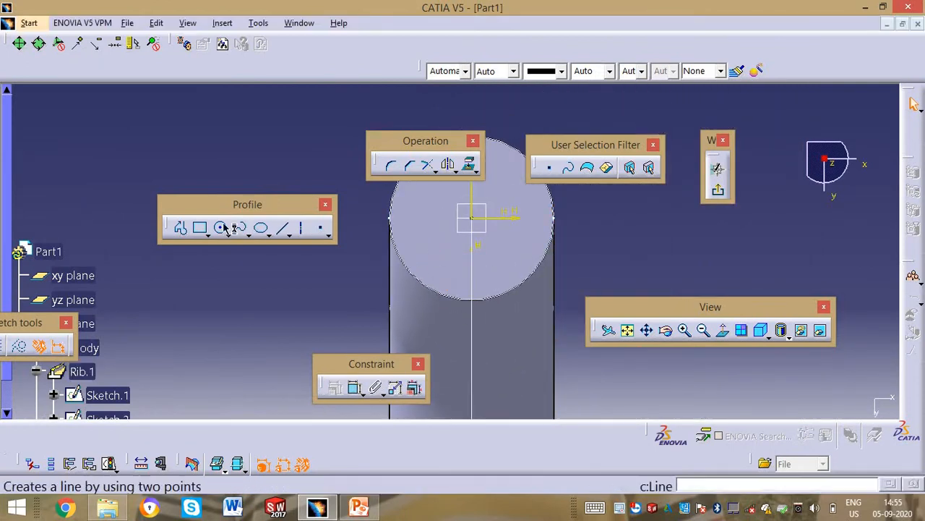
click(207, 234)
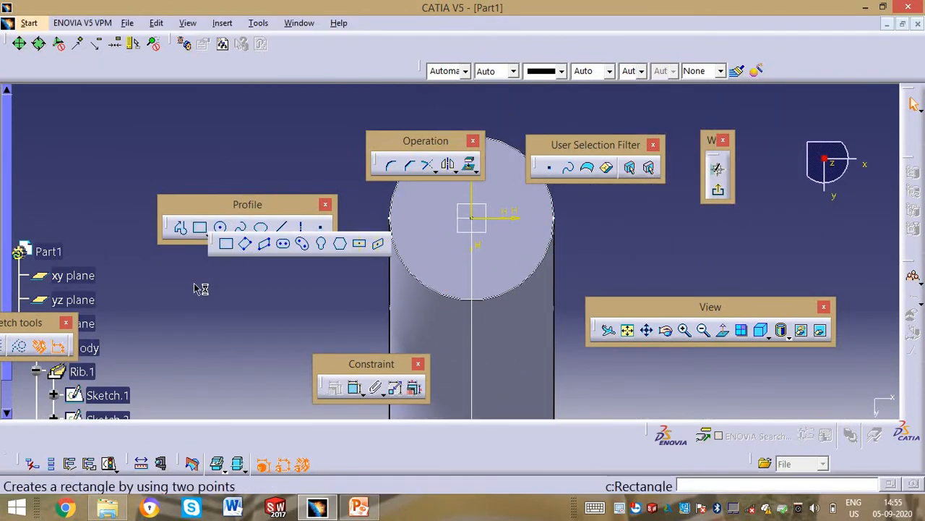
click(474, 220)
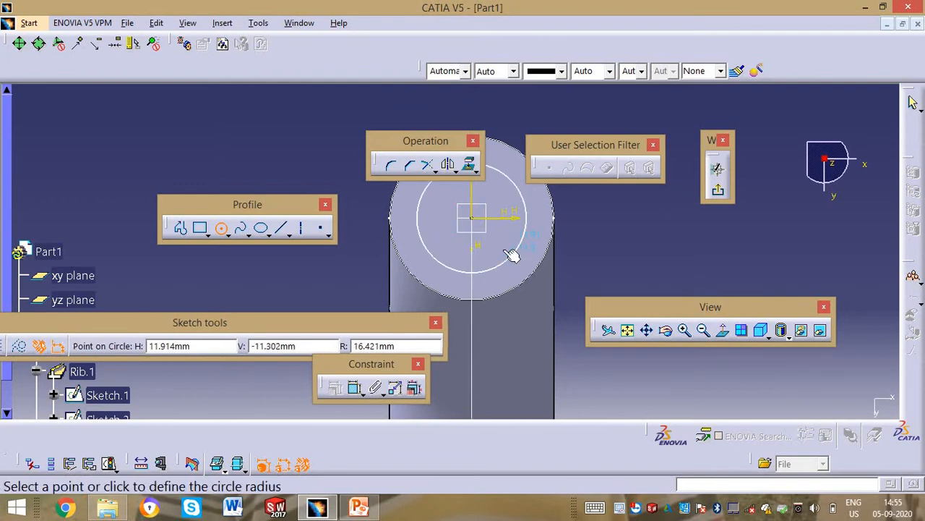
click(505, 250)
click(727, 192)
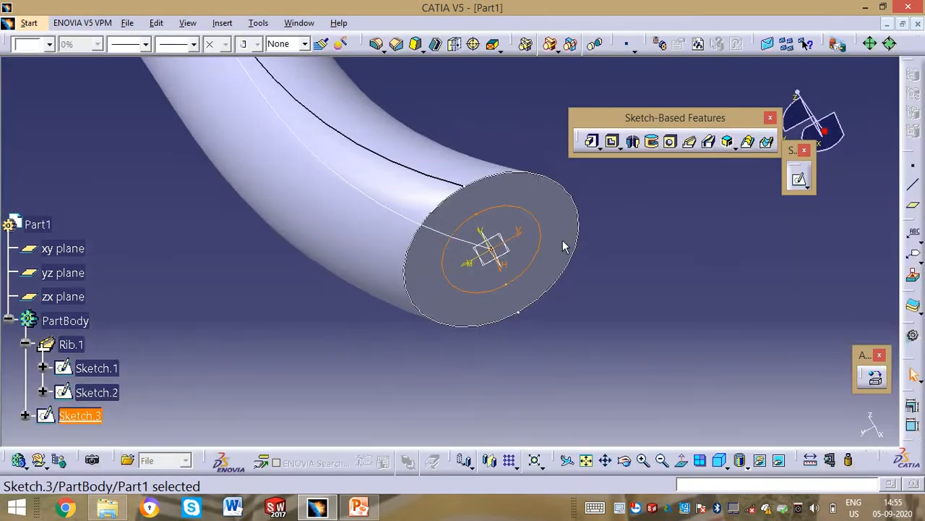
Step: Cut a Slot through the solid pipe using the small end-face circle as profile and the spline as center curve, with Keep angle control
middle_drag(564, 245, 339, 341)
click(393, 311)
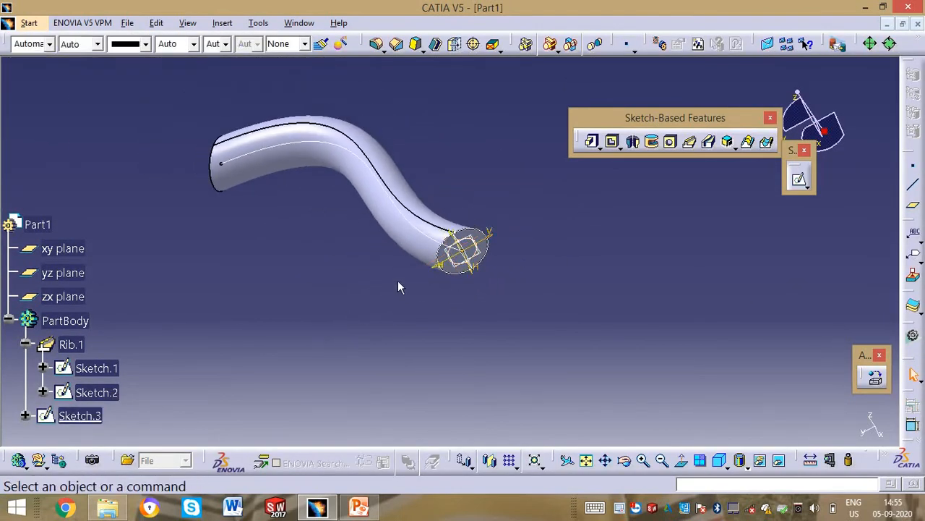
middle_drag(463, 249, 531, 224)
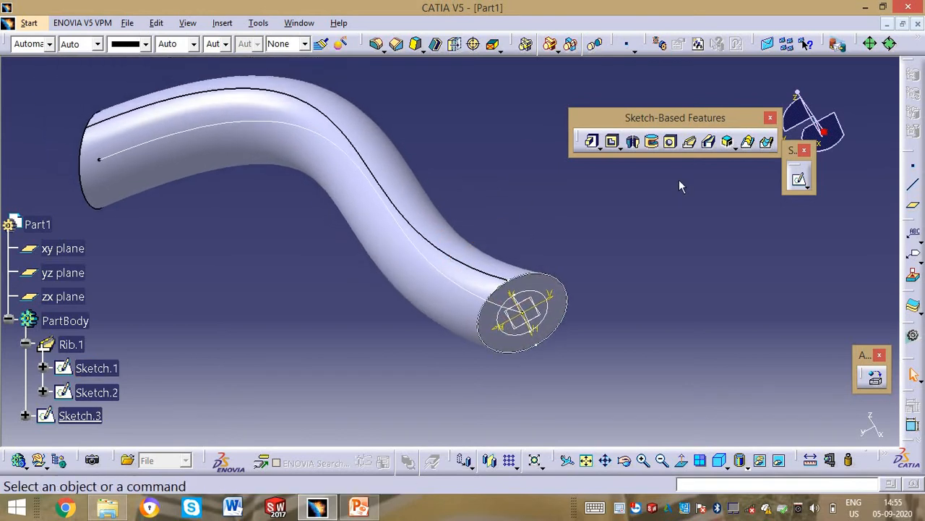
click(708, 143)
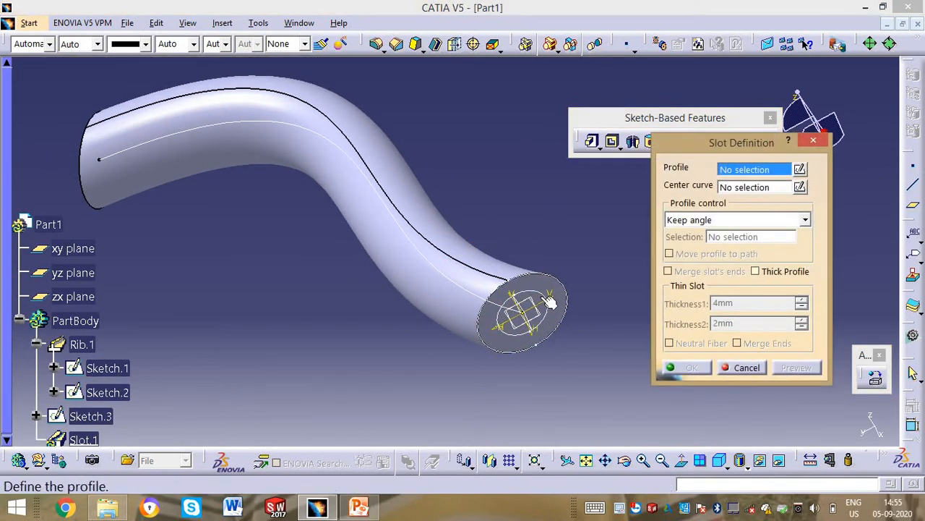
click(548, 302)
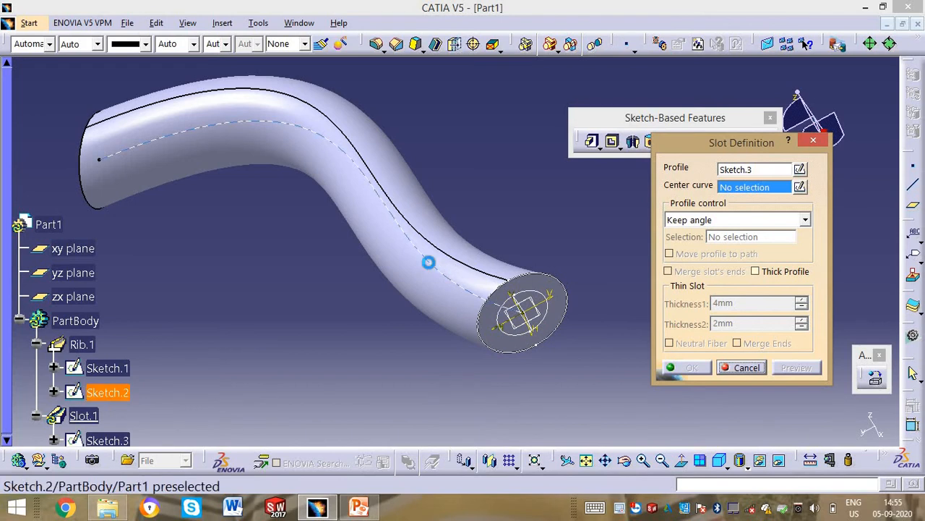
click(429, 262)
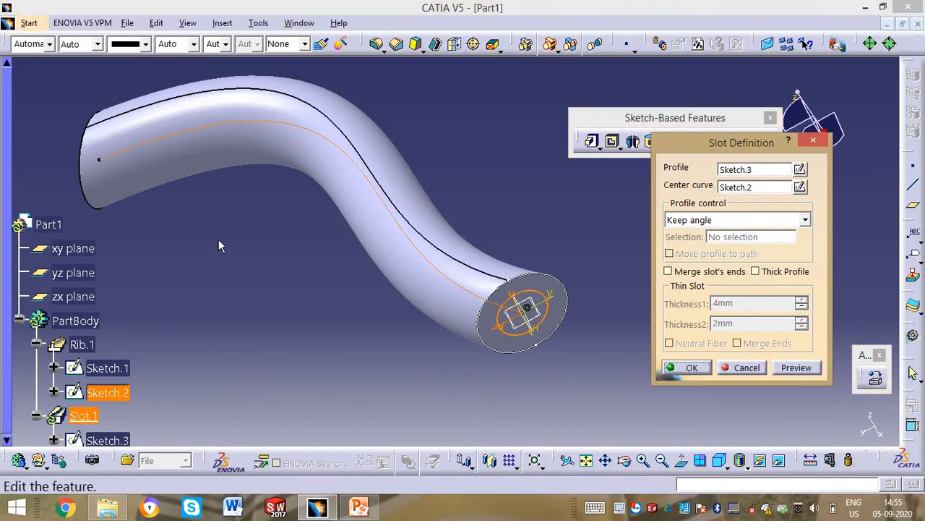
middle_drag(219, 239, 530, 264)
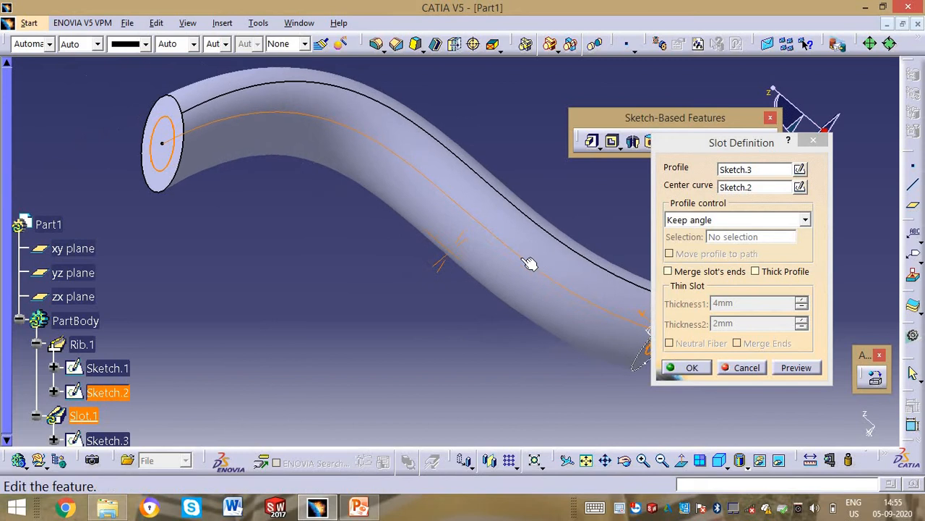
click(790, 367)
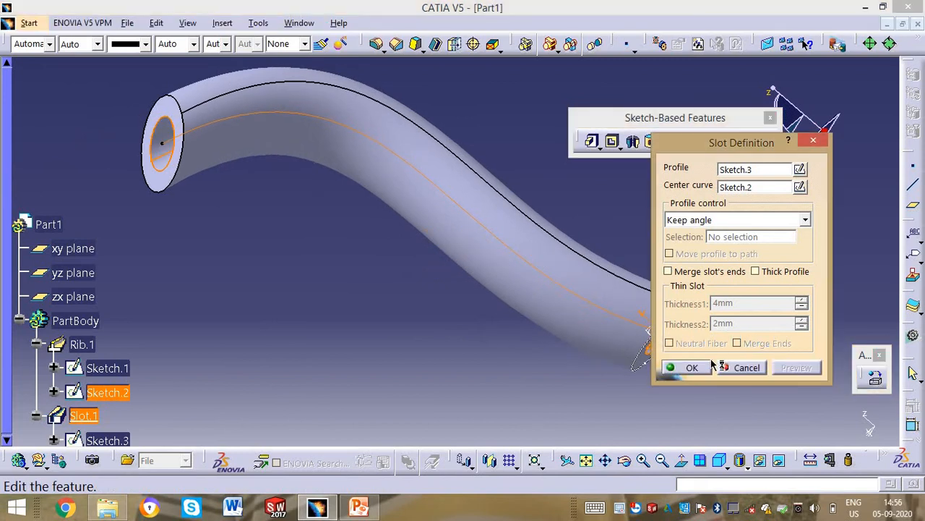
Step: Examine the hollowed pipe from both ends to check the slot's passage along the curved body
middle_drag(413, 268, 488, 269)
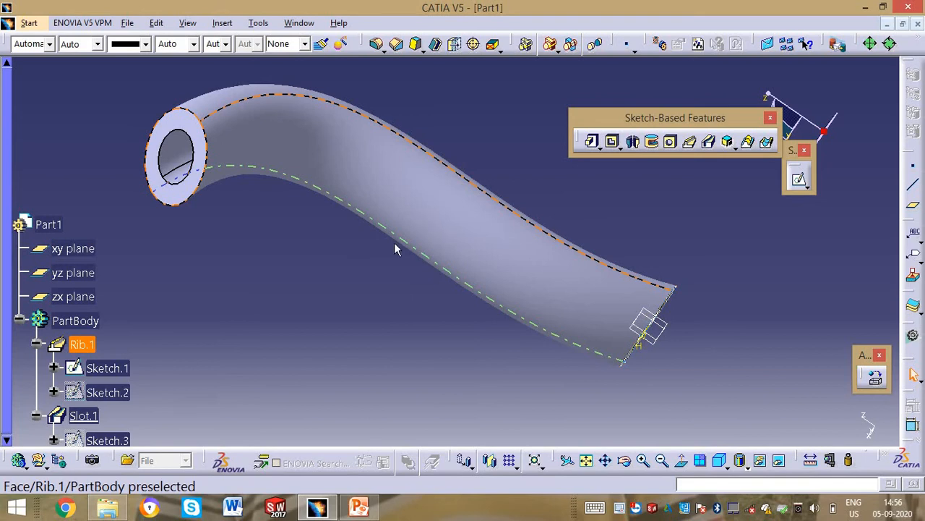
middle_drag(307, 281, 362, 279)
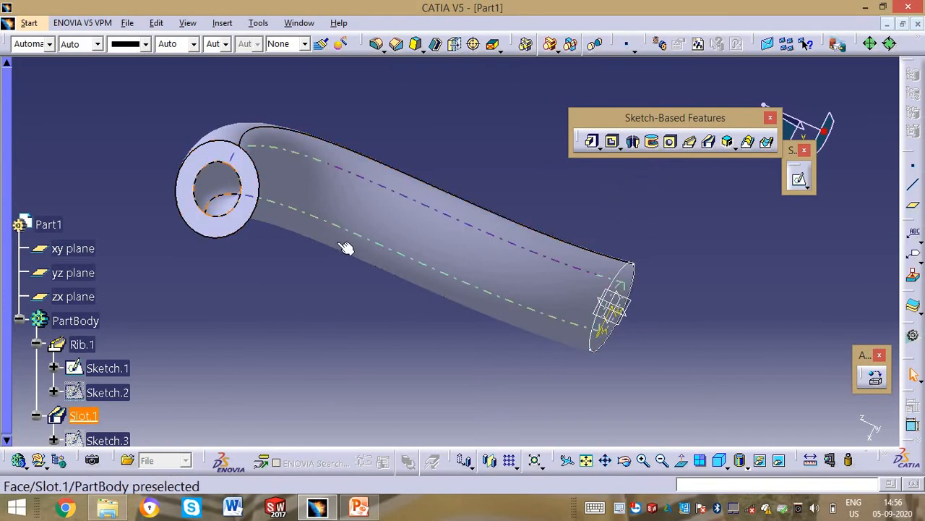
middle_drag(351, 269, 355, 302)
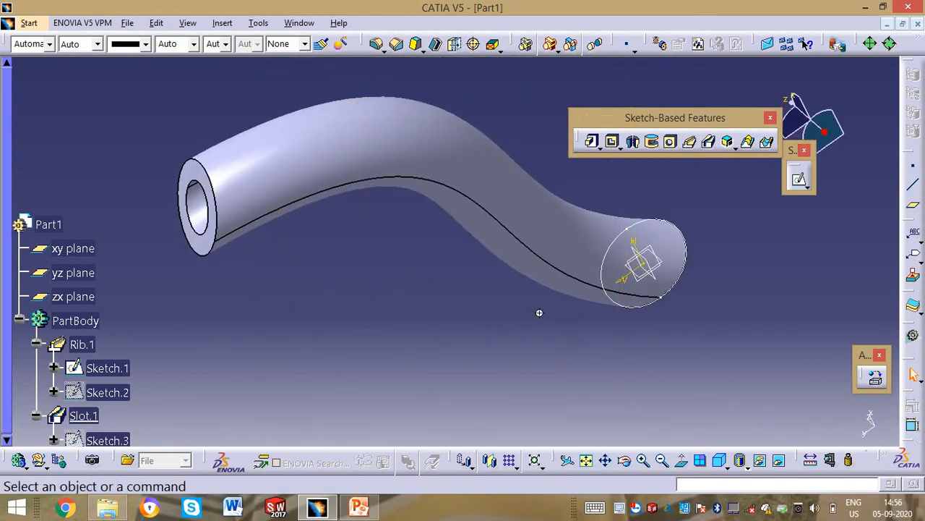
middle_drag(540, 313, 384, 190)
middle_drag(335, 276, 315, 361)
middle_drag(412, 183, 426, 230)
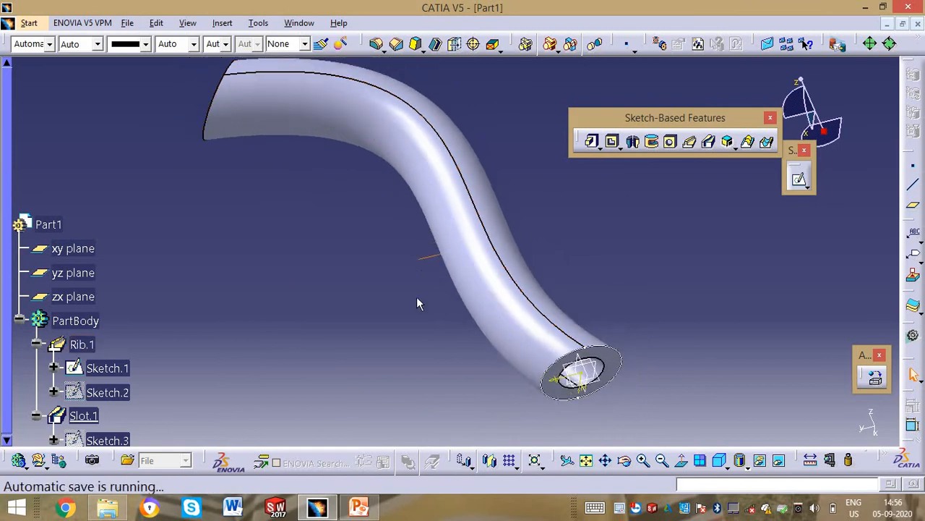
middle_drag(491, 212, 481, 282)
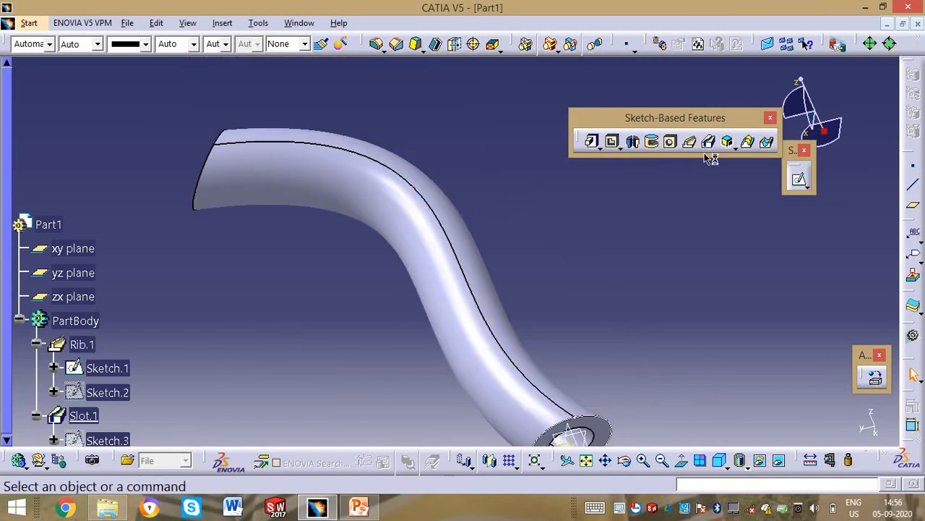